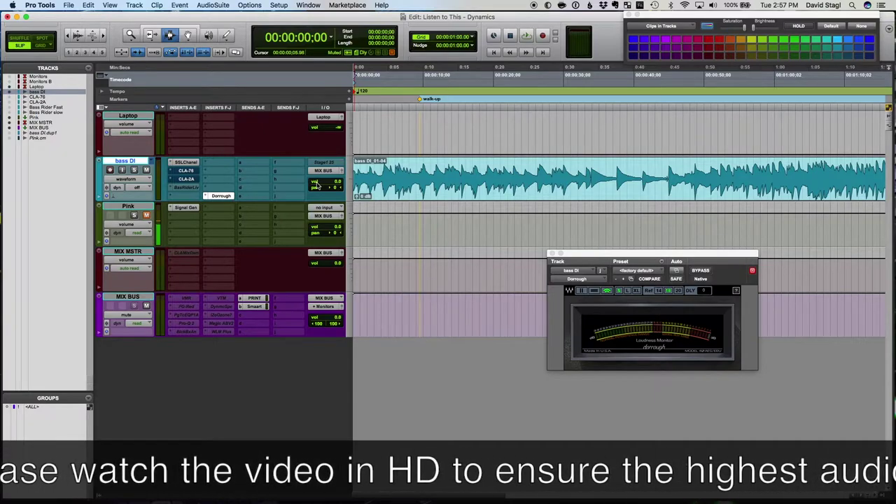
Audition the bass DI track from the session start in two separate passes
key("space")
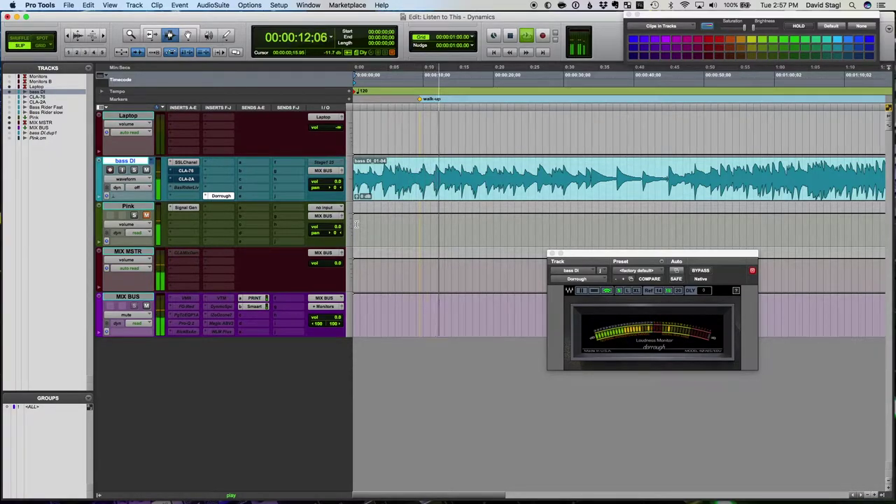
key("space")
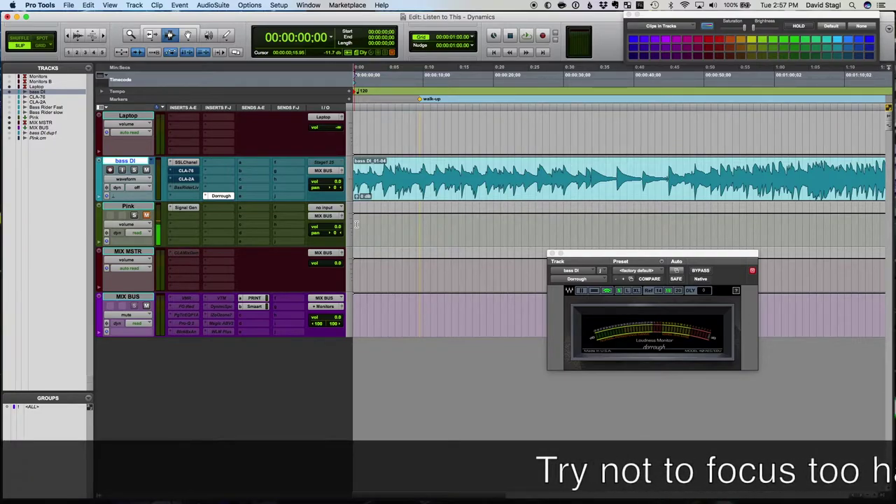
key("space")
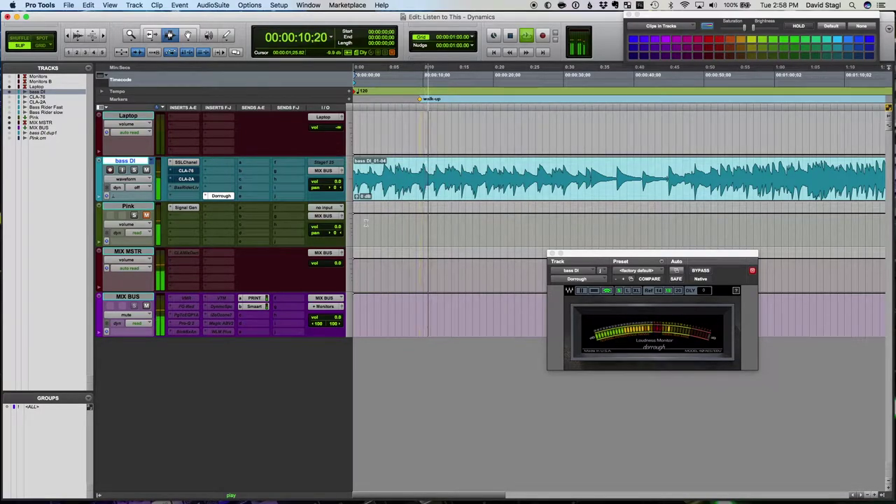
key("space")
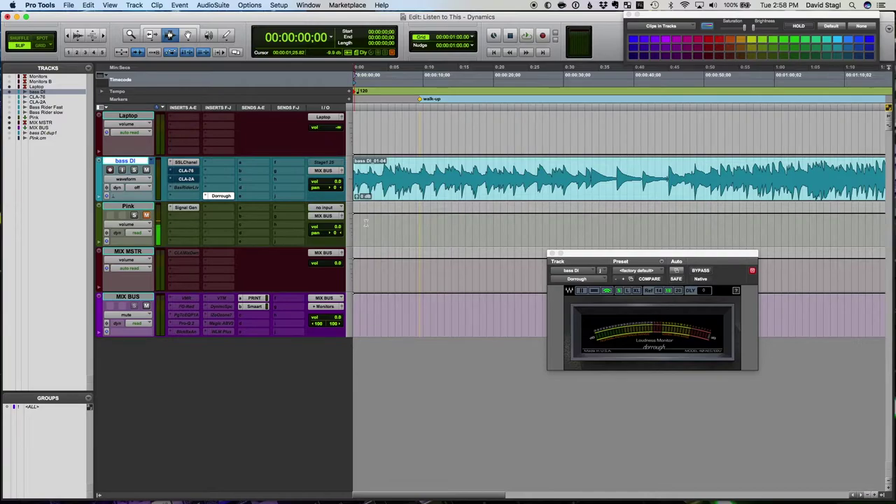
Audition a short passage of the bass DI clip starting at 00:00:05;25
left_click(396, 184)
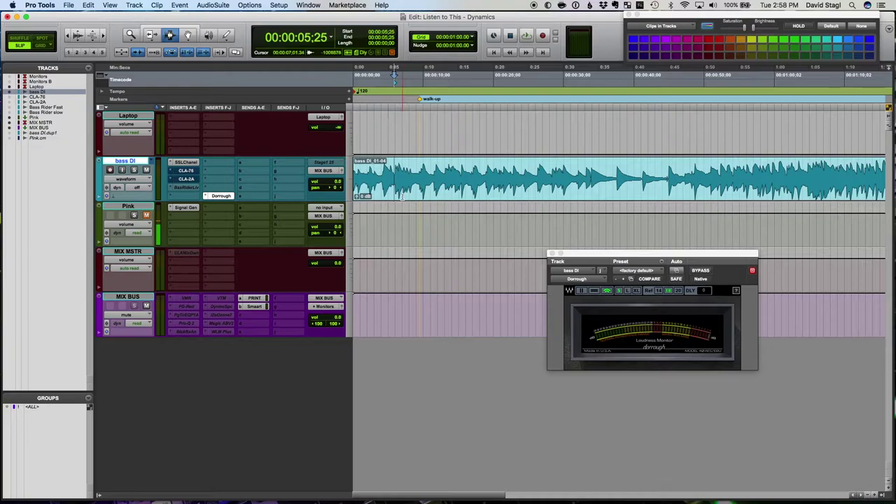
key("space")
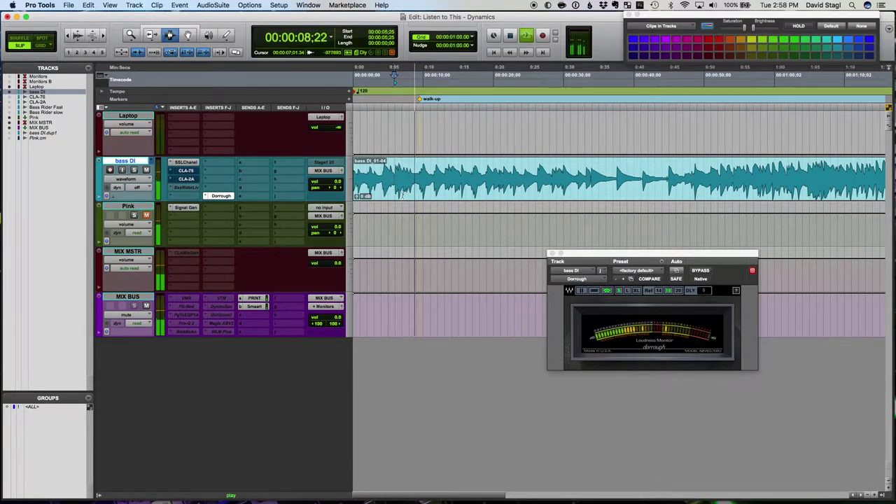
key("space")
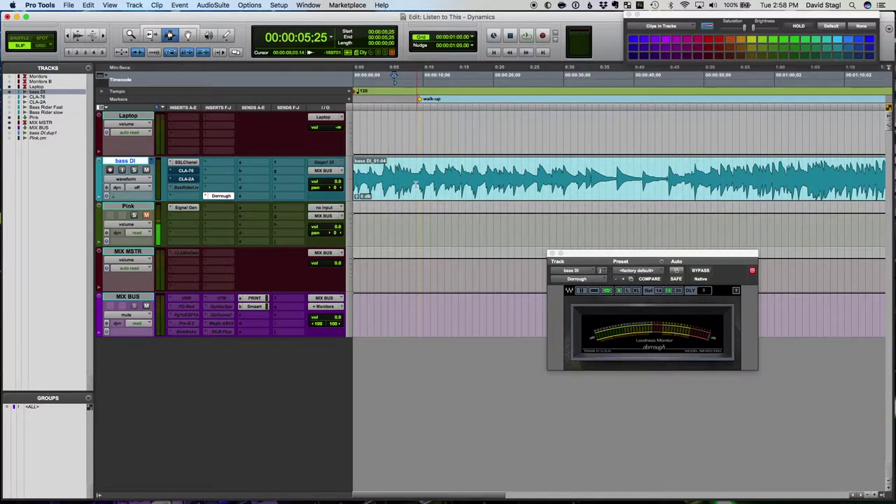
Magnify the bass DI waveform horizontally and audition the clip from 00:00:00;20
left_click(410, 181)
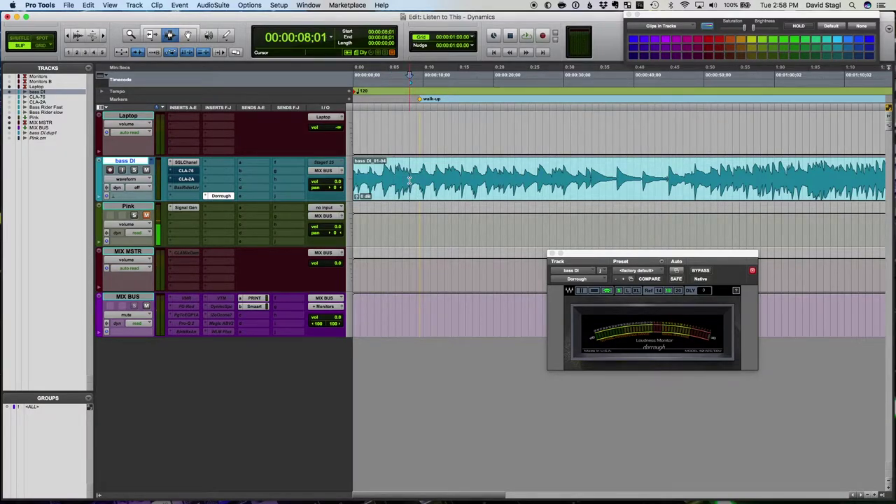
key("super+bracketright")
key("super+bracketright")
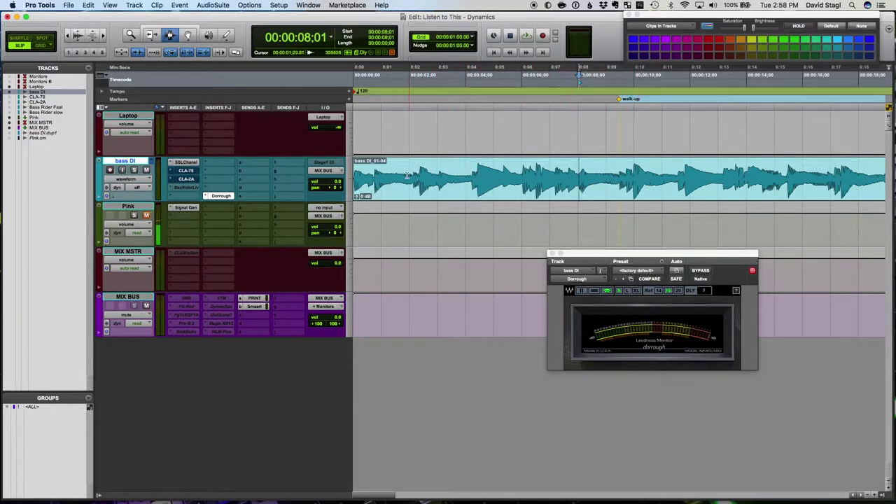
left_click(375, 180)
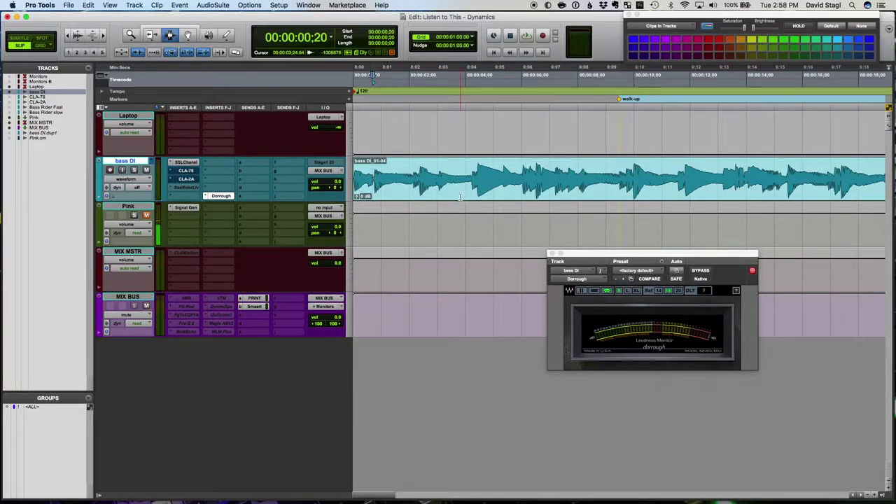
key("space")
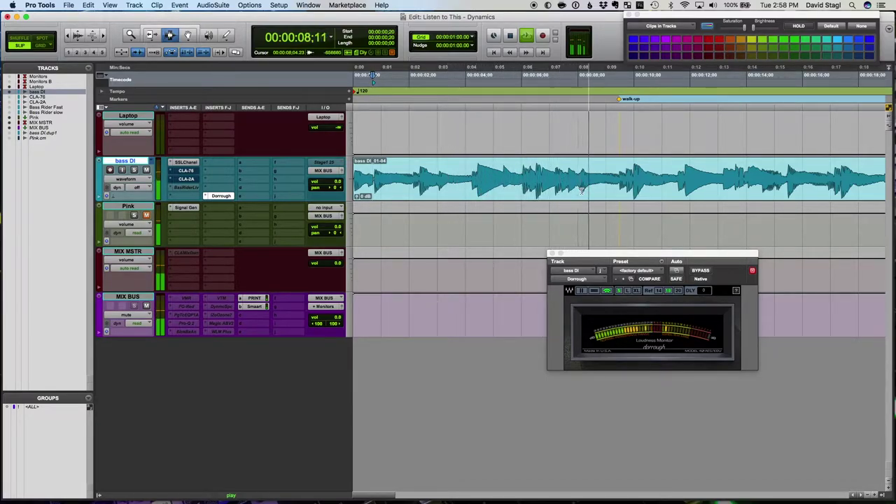
key("space")
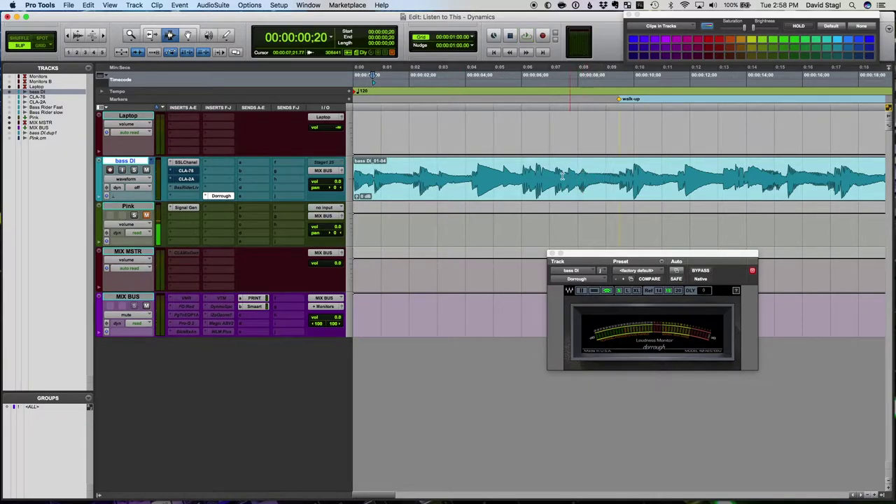
Audition the bass DI passage starting at 00:00:07;03 in two short passes
left_click(554, 181)
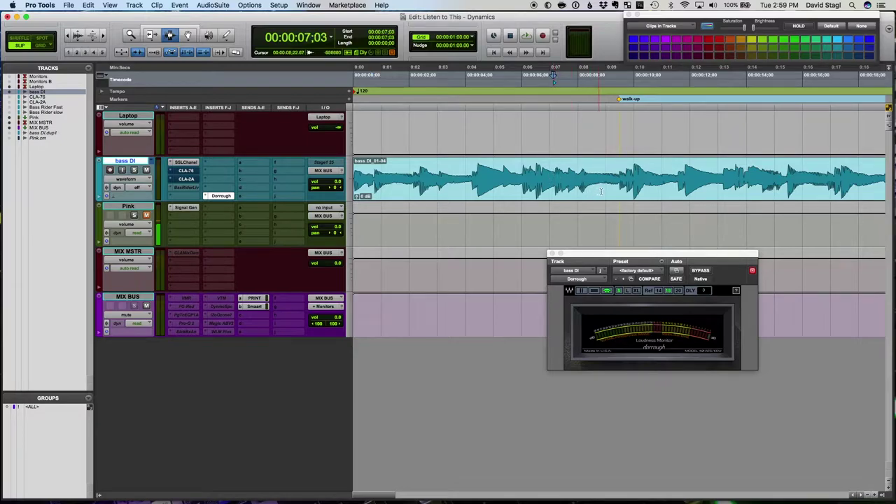
key("space")
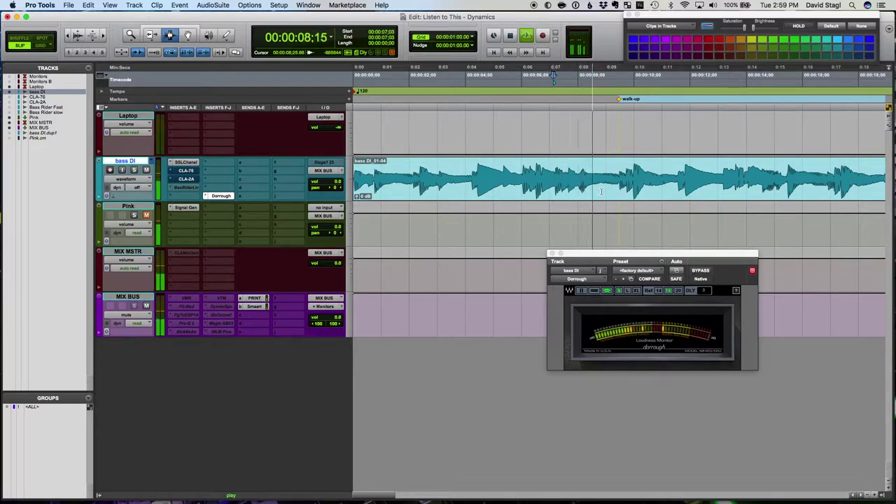
key("space")
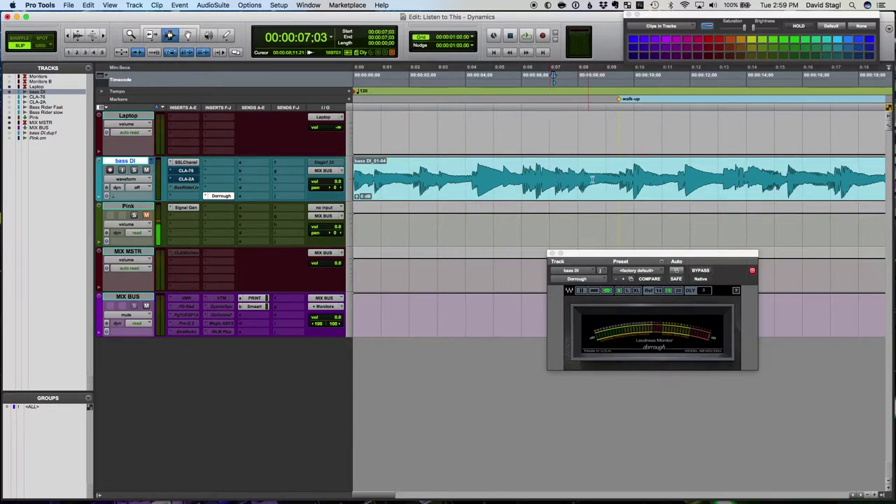
key("space")
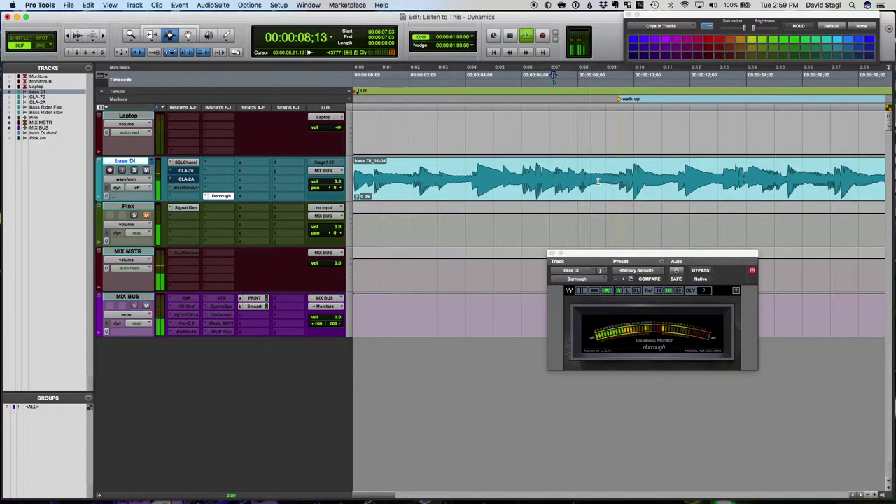
key("space")
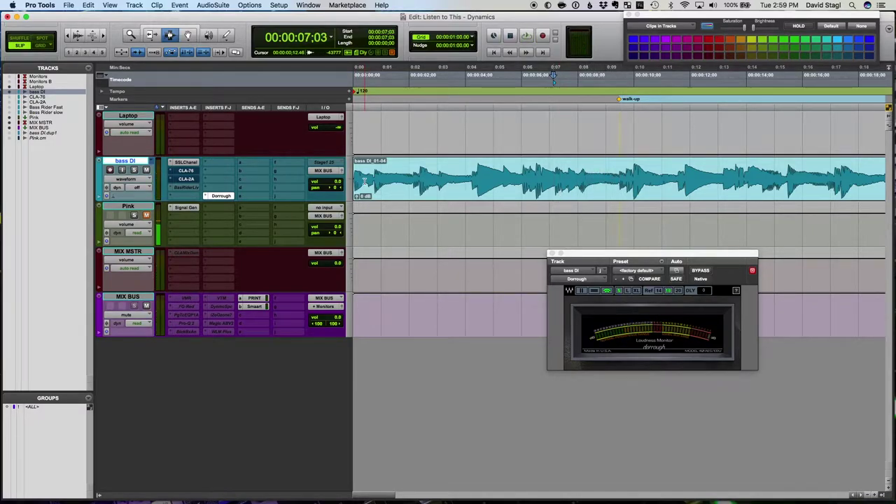
Return to the session start and switch the bass DI track to its bass DI loop version in blocks view
key("Return")
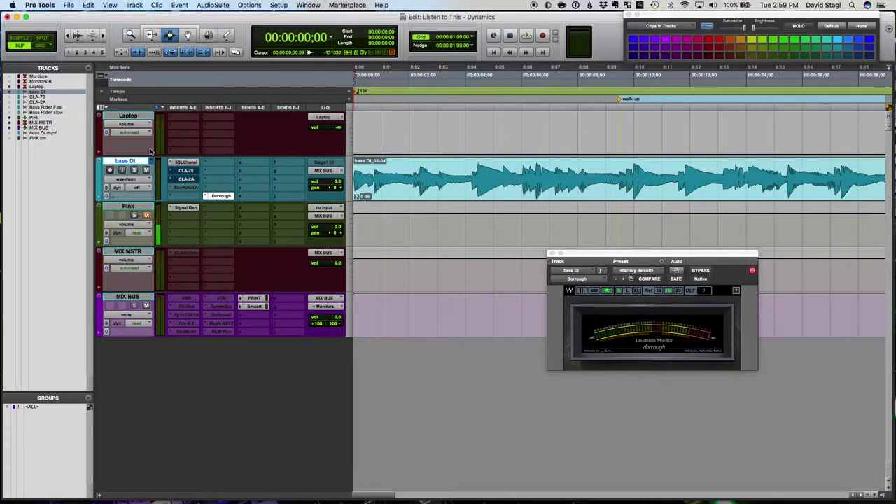
left_click(128, 183)
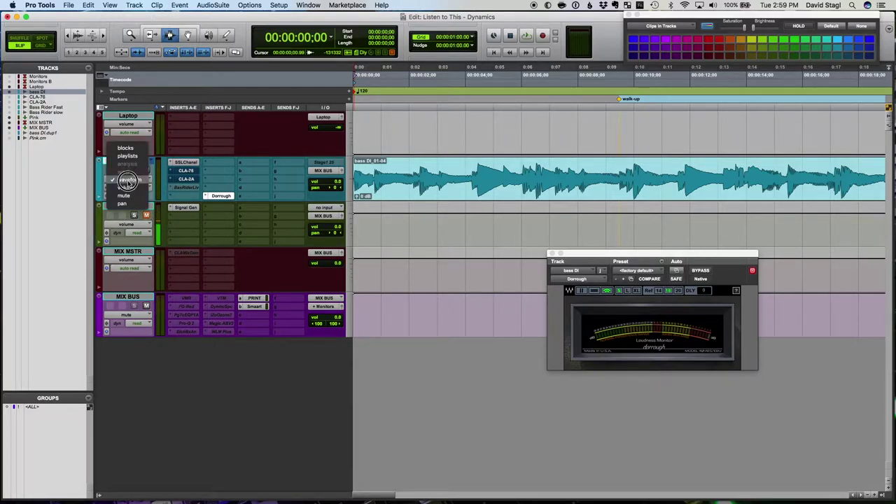
left_click(226, 231)
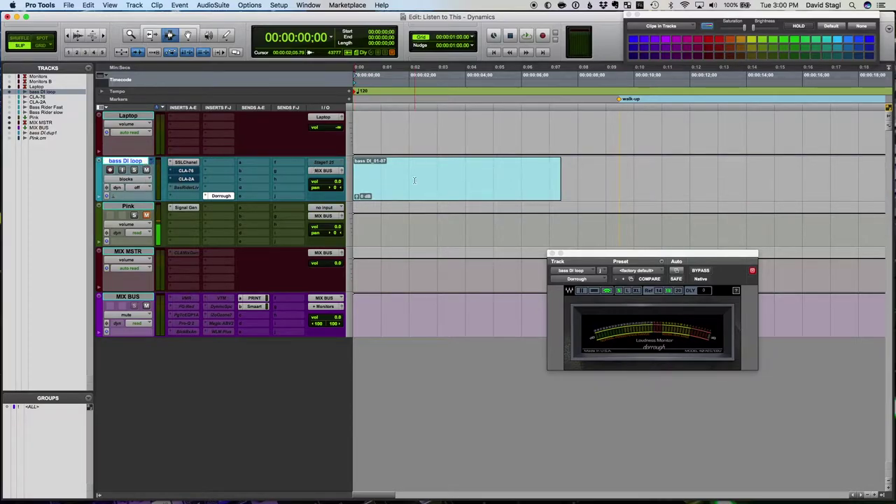
Select the whole clip on the bass DI loop track and audition the selection
double_click(414, 181)
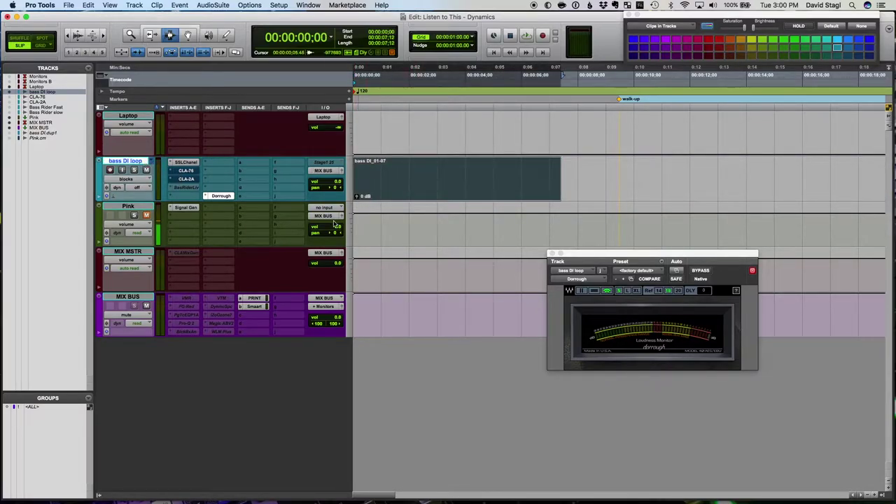
left_click(526, 35)
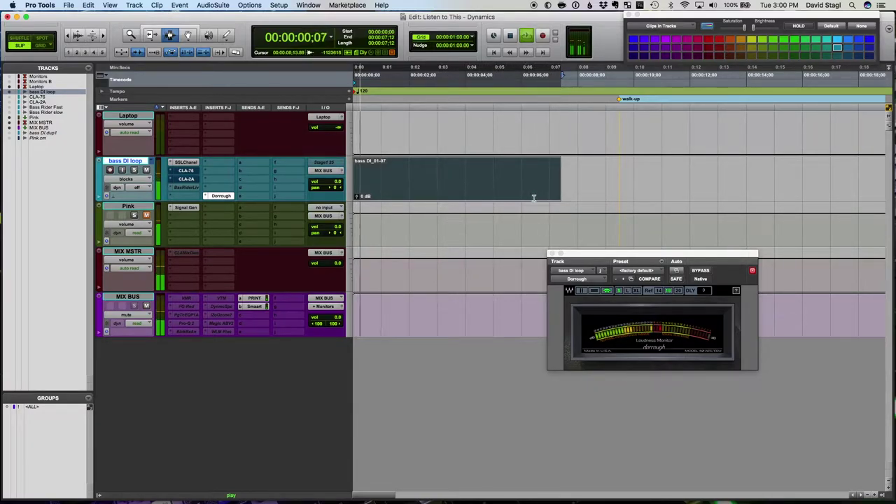
key("space")
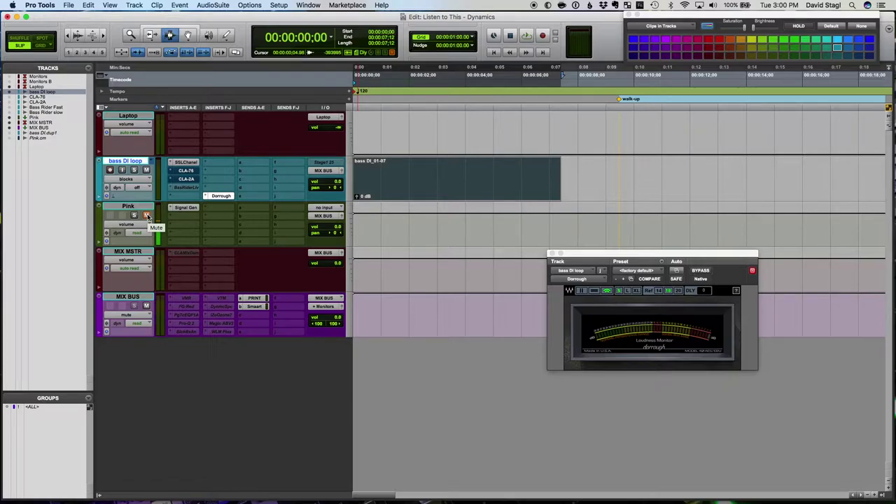
Unmute the Pink track to hear it together with the bass loop, and mute it again before stopping playback
left_click(146, 216)
key("space")
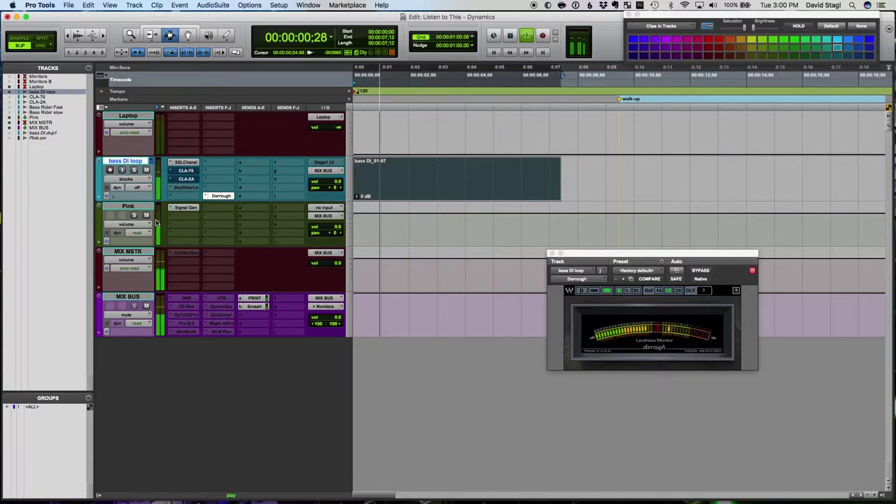
left_click(146, 215)
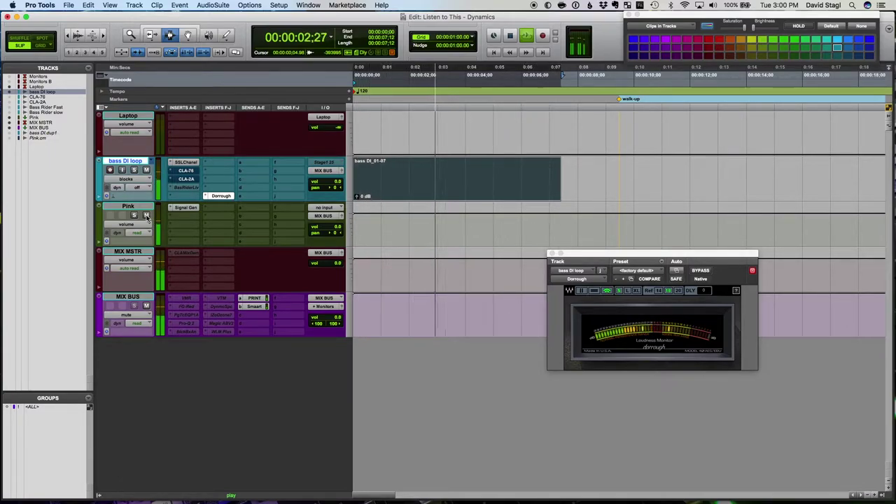
key("space")
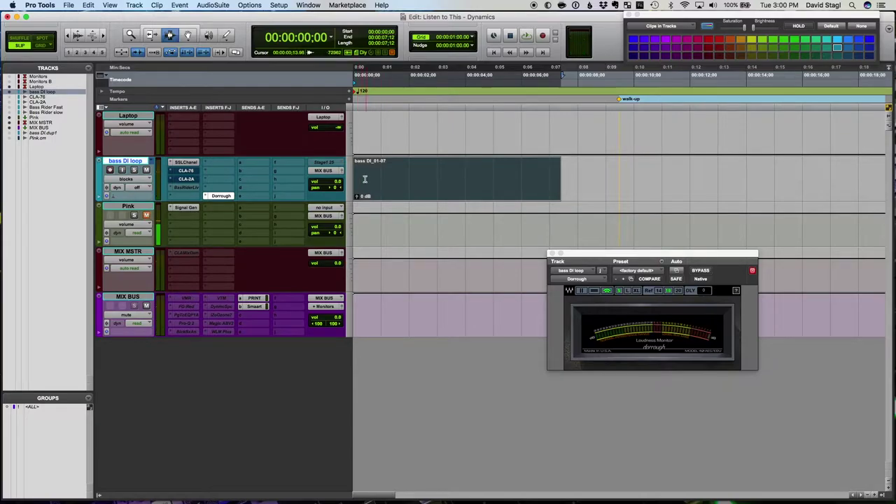
Audition the start of the bass loop several times in short passes with the Pink track muted
key("space")
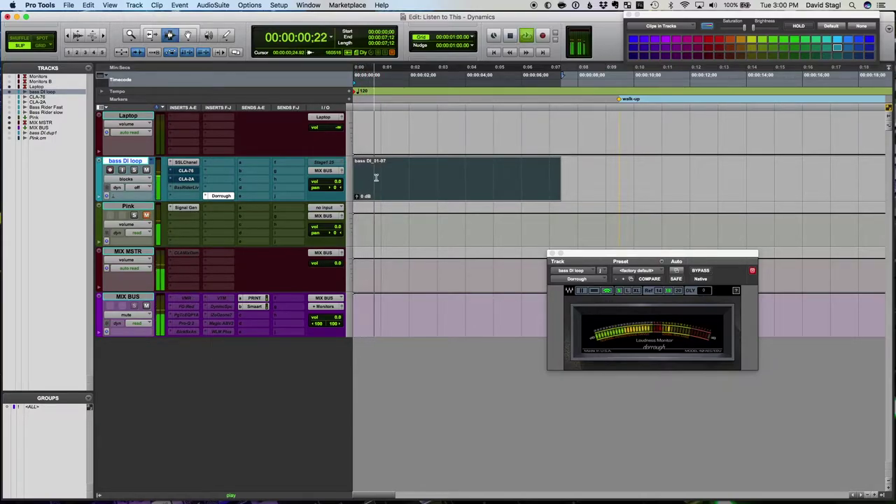
key("space")
key("space")
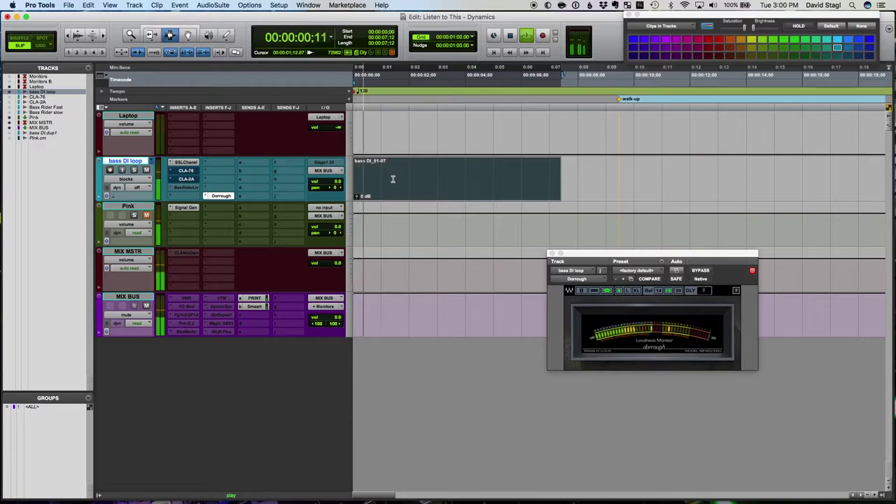
key("space")
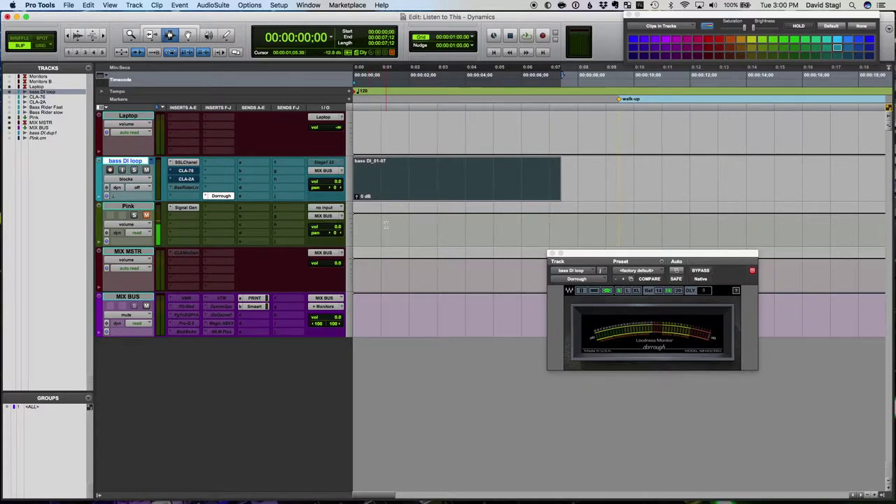
key("space")
key("space")
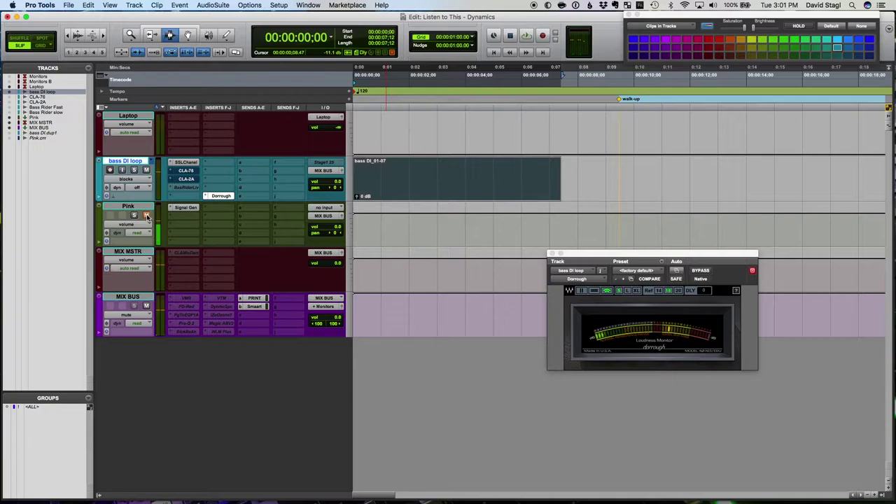
Unmute the Pink track, compare it with the bass loop in short passes, and mute it again
left_click(146, 216)
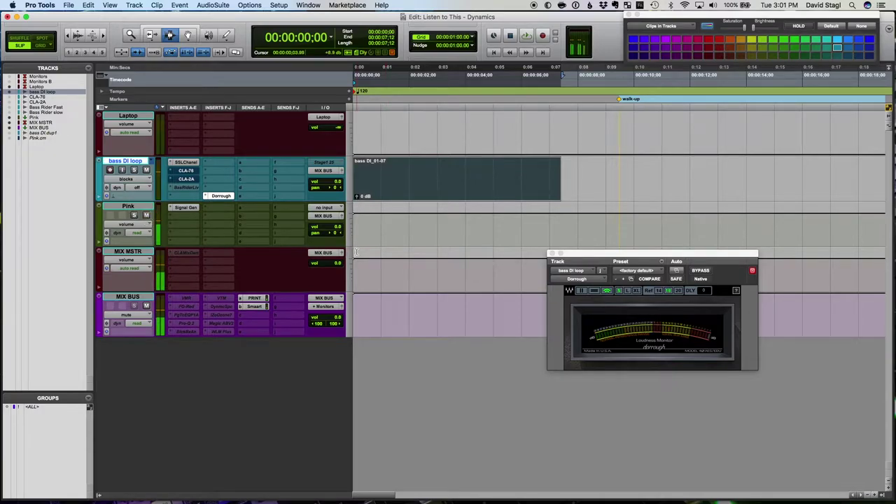
key("space")
key("space")
key("space")
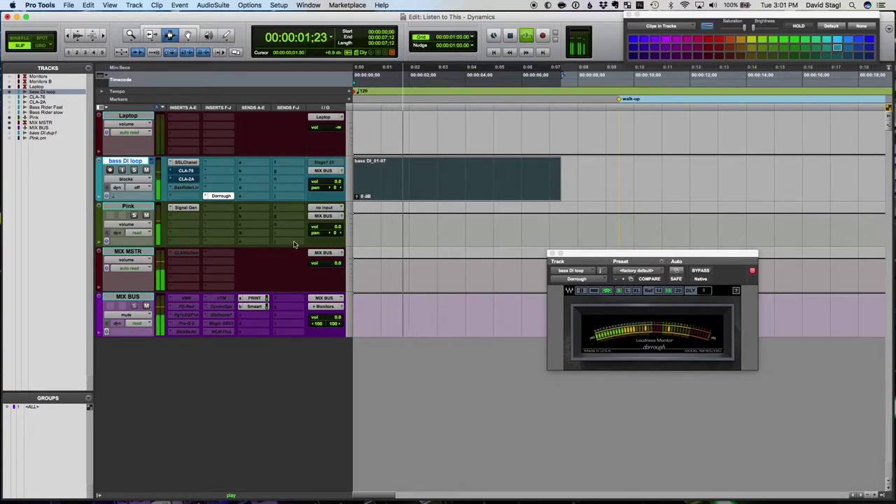
key("space")
left_click(146, 216)
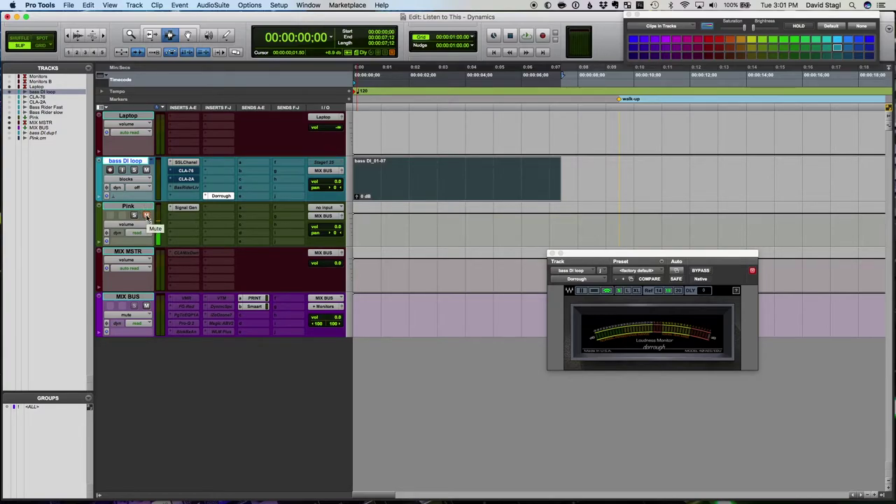
Play the bass loop with the Pink track unmuted and take the track's CLA-76 insert out of bypass
key("space")
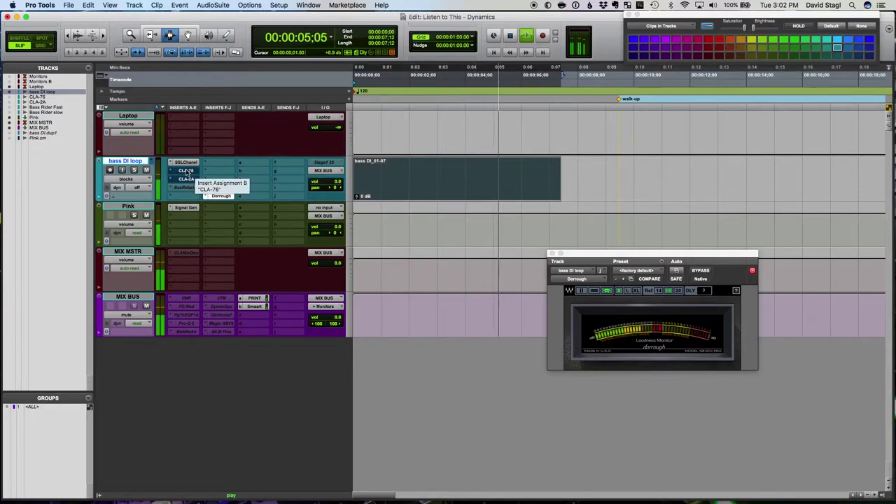
left_click(196, 171, "super")
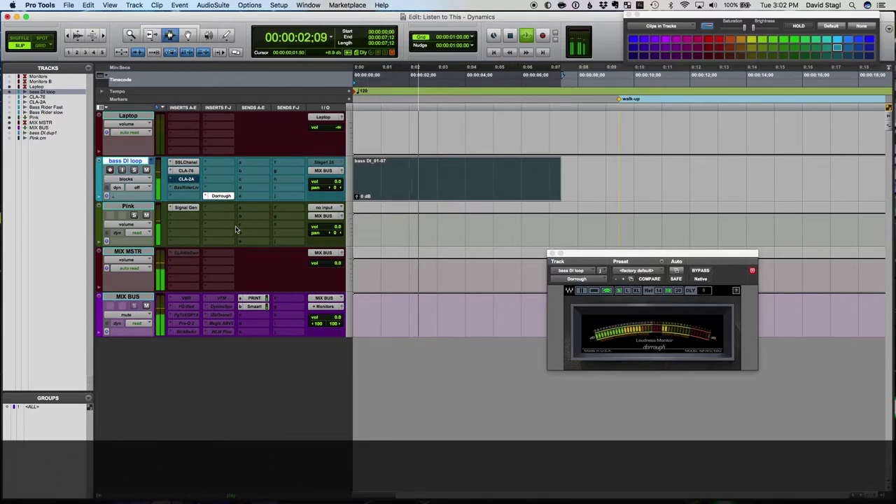
Audition the start of the bass loop against the pink noise in short passes with the CLA-76 active
key("space")
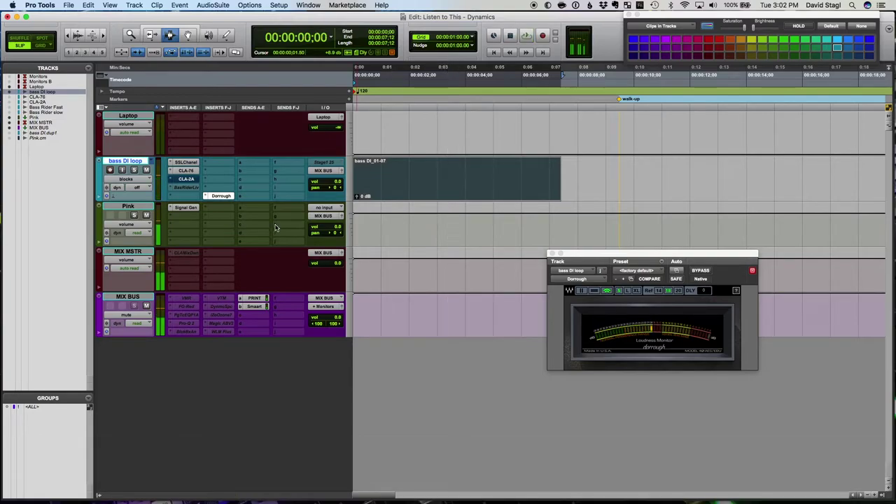
key("space")
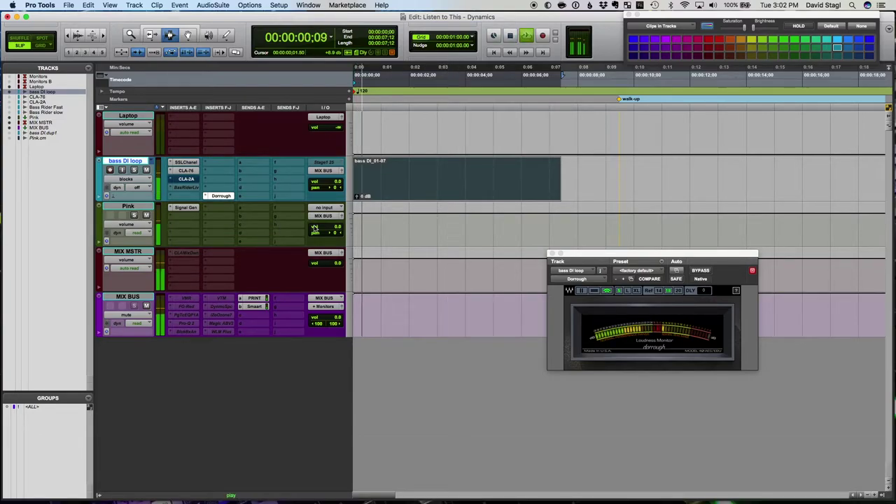
key("space")
key("space")
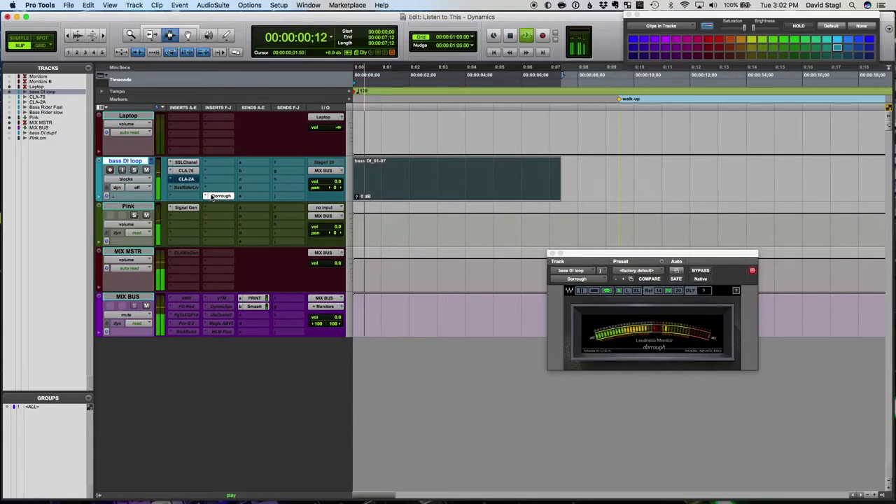
key("space")
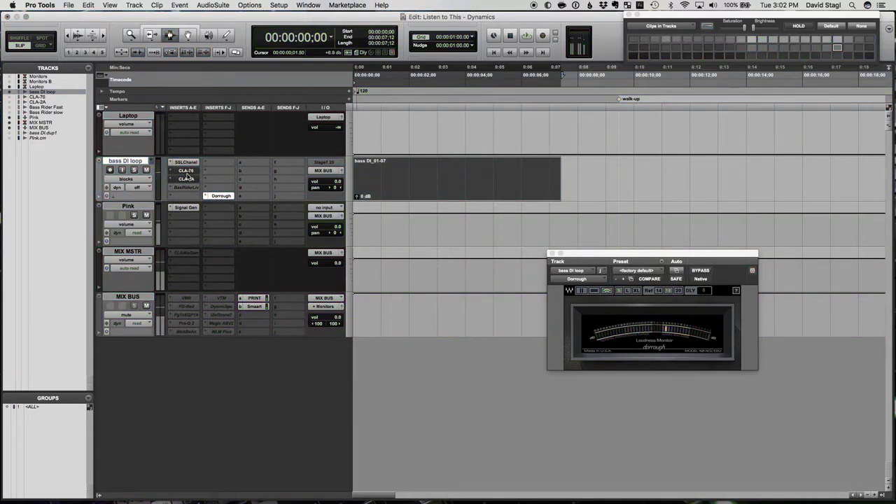
Replay the start of the bass loop against the pink noise with the CLA-76 bypassed
key("space")
key("space")
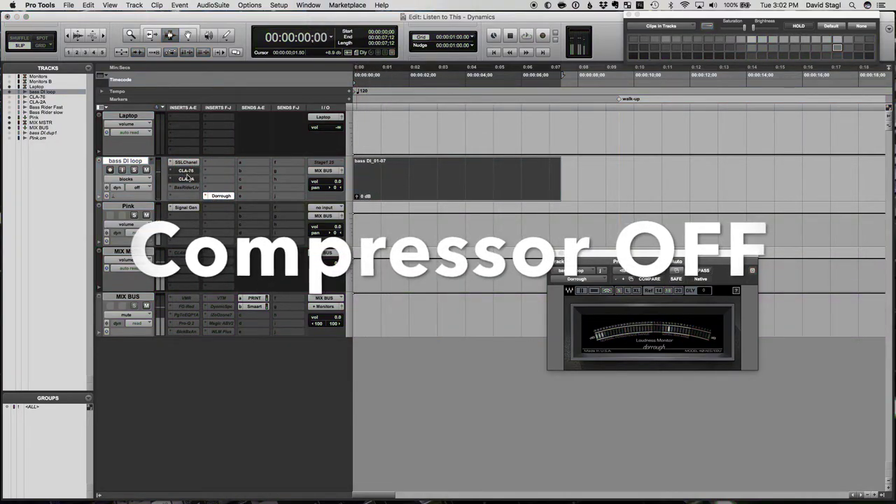
key("space")
key("space")
Take the bass DI loop track's CLA-76 out of bypass and replay the start of the loop with compression on
left_click(186, 179, "super")
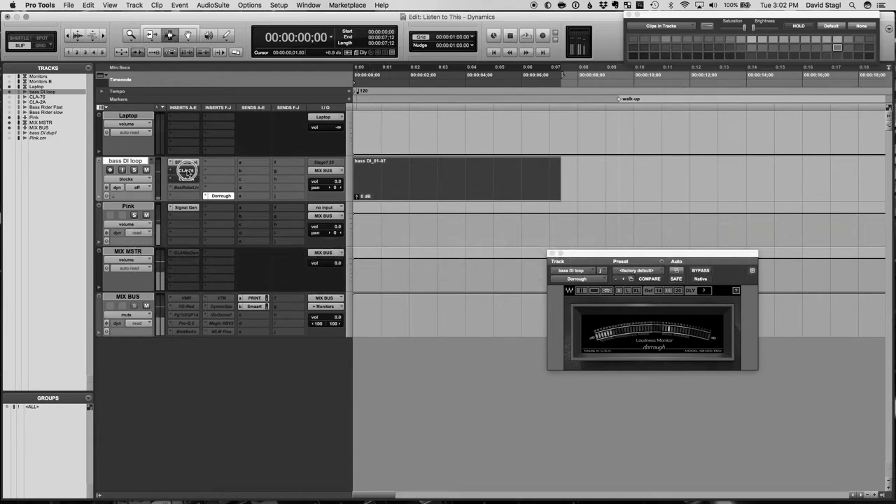
key("space")
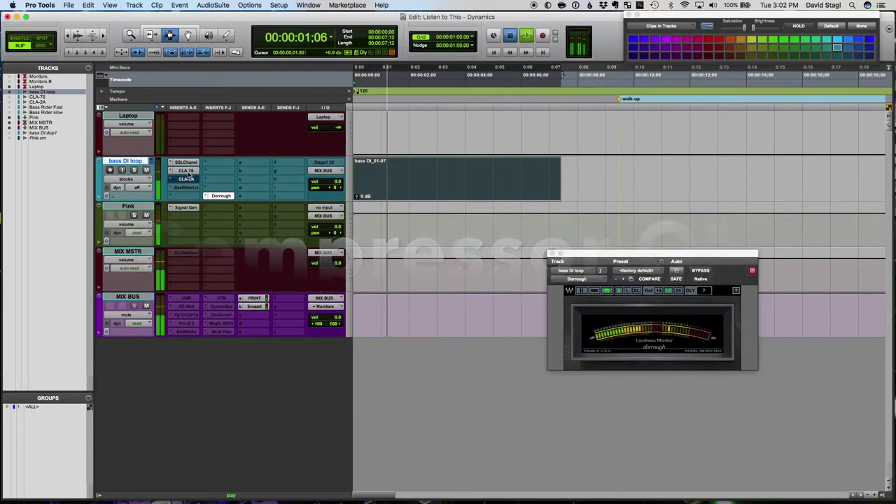
key("space")
left_click(187, 175, "super")
key("space")
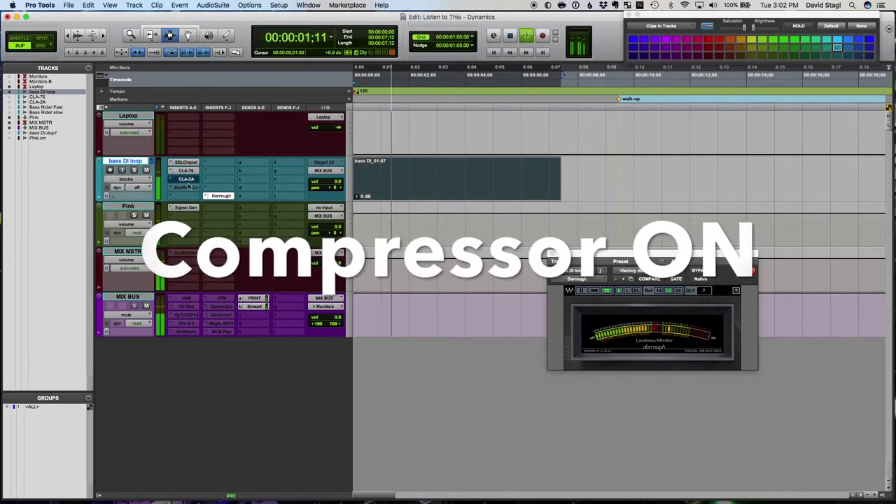
key("space")
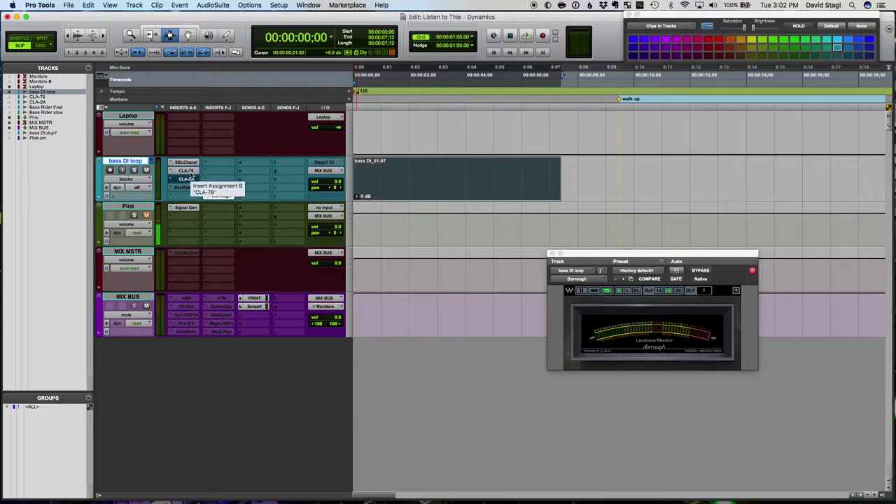
Open the CLA-76 on the bass DI loop track and play the loop to watch its gain-reduction meter
left_click(189, 172)
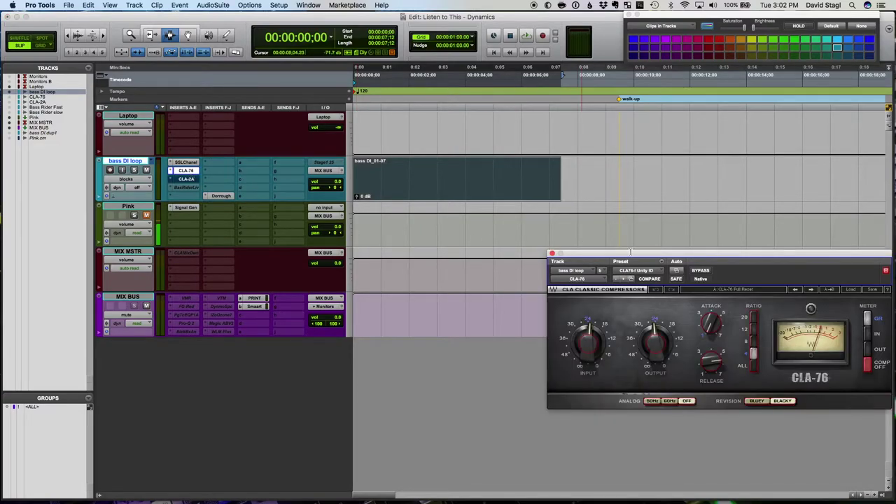
left_click_drag(704, 259, 498, 239)
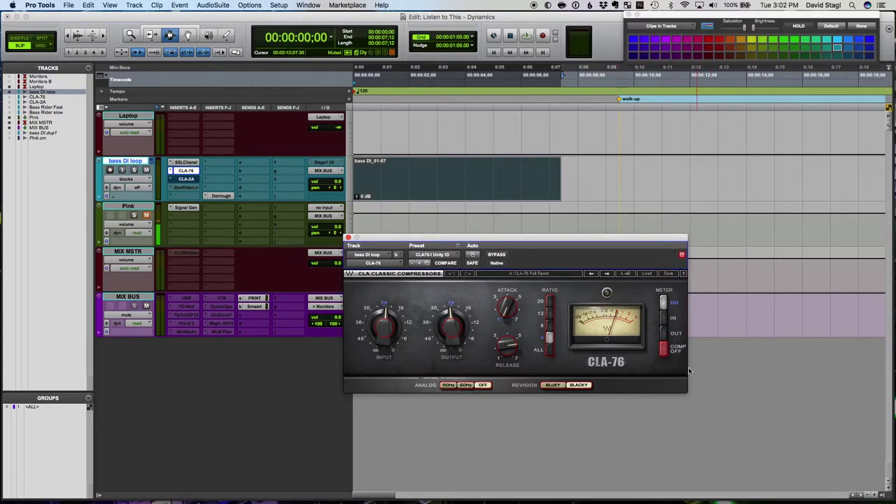
key("space")
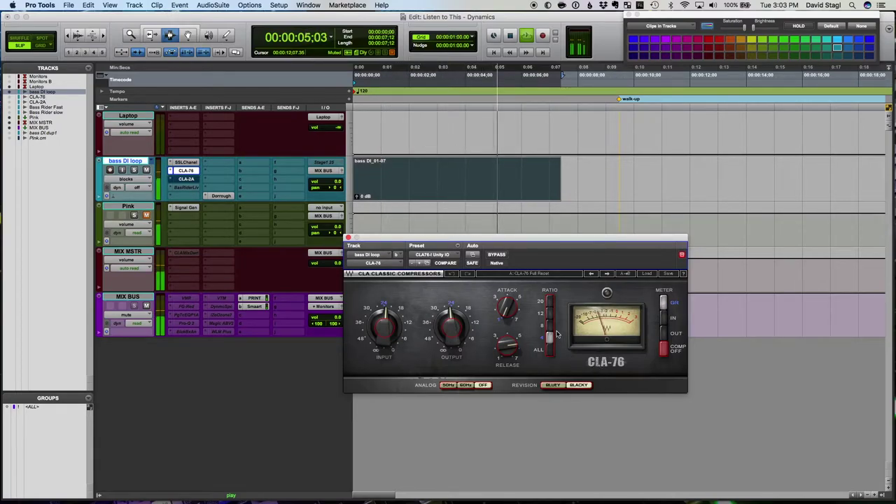
key("space")
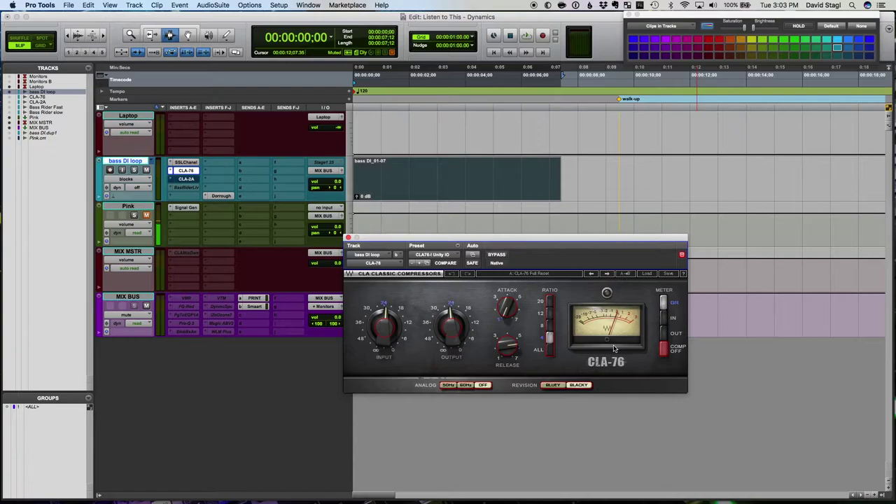
Replace the CLA-76 window with the track's Dorrough meter, positioned over the timeline and enlarged to size L
left_click(217, 196)
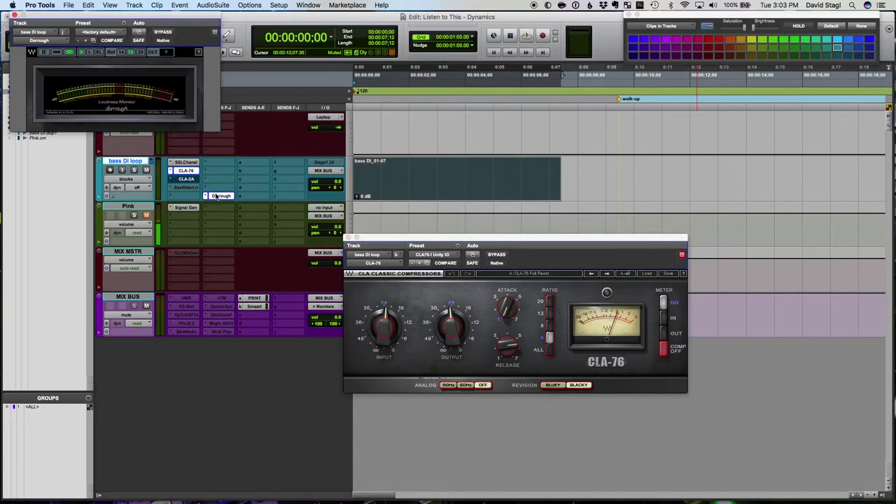
left_click_drag(117, 12, 683, 116)
left_click(348, 238)
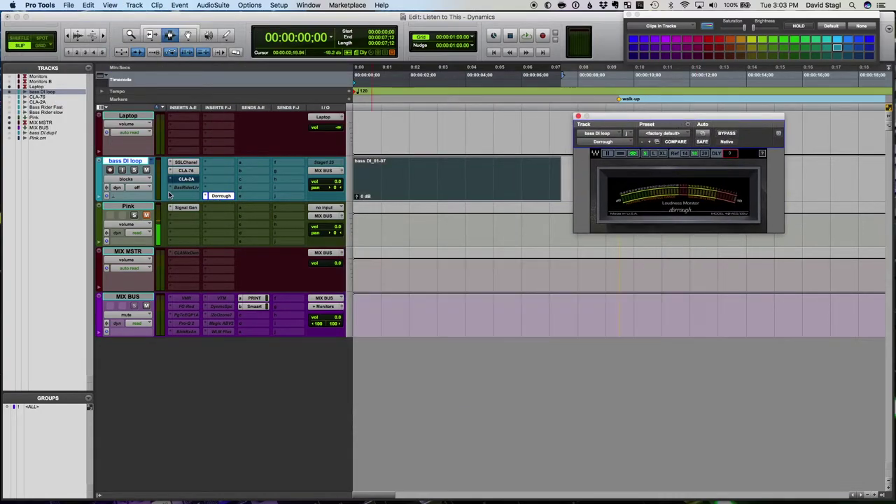
left_click_drag(662, 121, 493, 147)
left_click(487, 182)
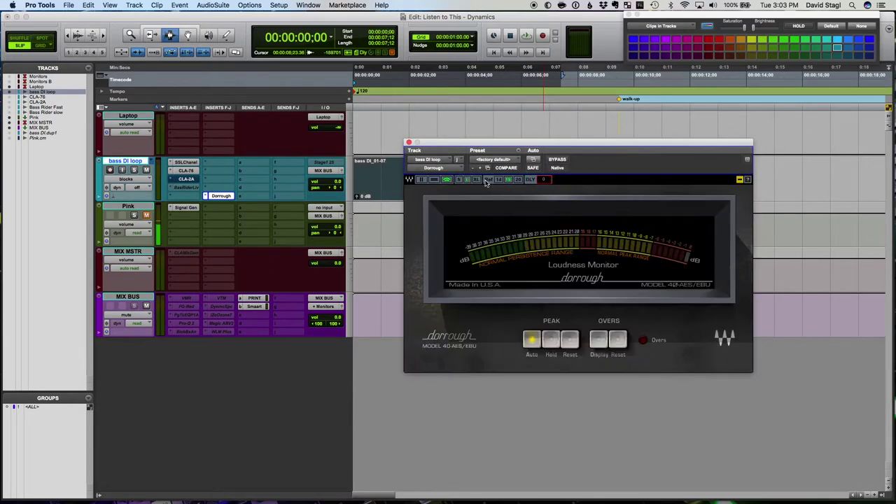
Bypass the CLA-76 and activate the CLA-2A, with its window open beside the Dorrough meter
left_click(187, 180)
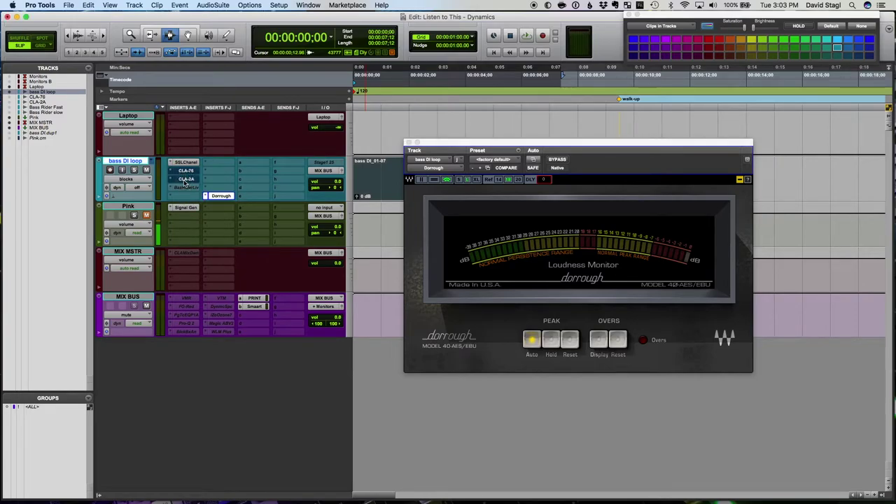
left_click_drag(417, 235, 158, 238)
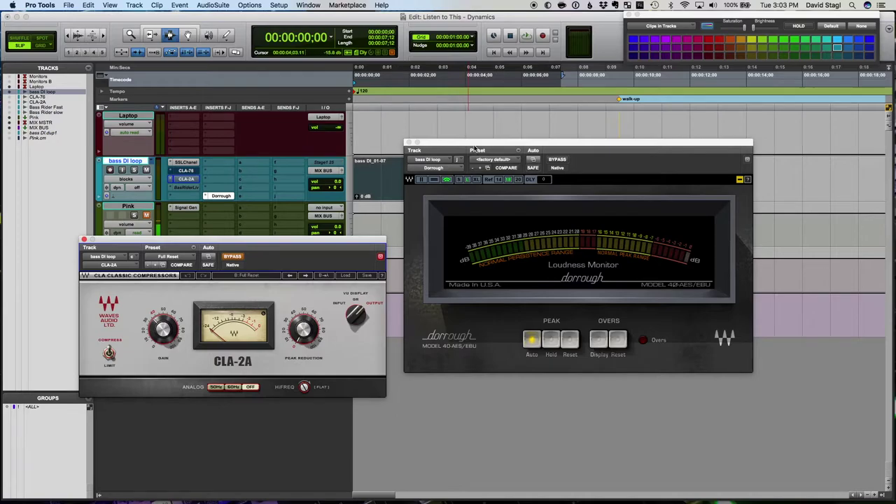
left_click_drag(474, 149, 495, 188)
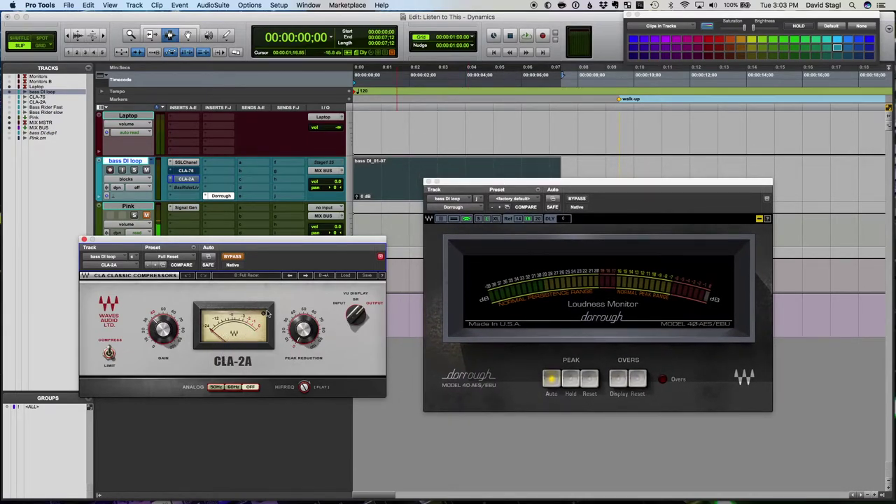
left_click(230, 257)
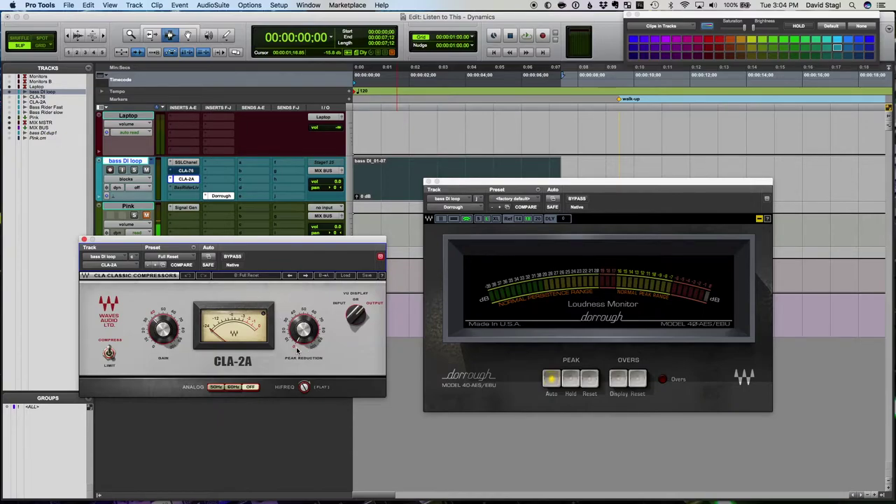
Toggle the CLA-2A's A and B settings, then enlarge the Dorrough meter to XL and arrange both plug-in windows without overlap
left_click(229, 279)
left_click(234, 277)
left_click(261, 278)
left_click(495, 219)
left_click_drag(532, 189, 470, 149)
left_click_drag(322, 245, 284, 280)
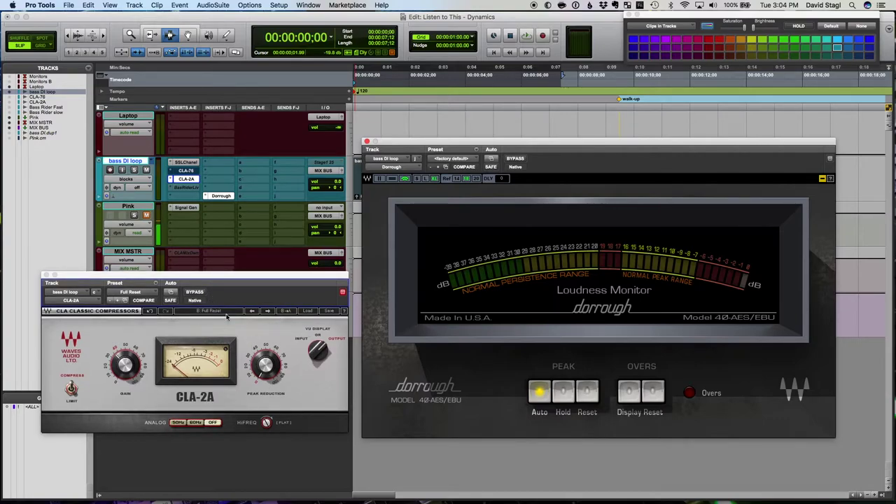
Play the bass loop while switching the CLA-2A between its A and B settings to compare the Dorrough meter readings
key("space")
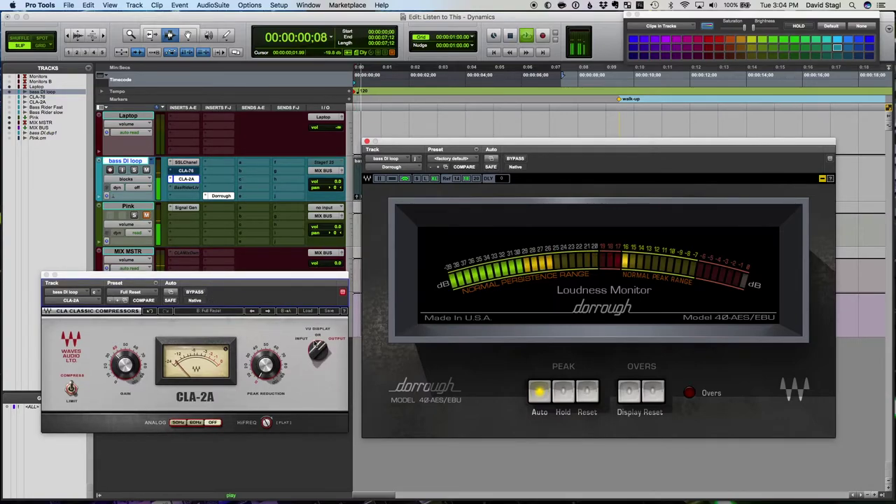
left_click(212, 313)
left_click(212, 313)
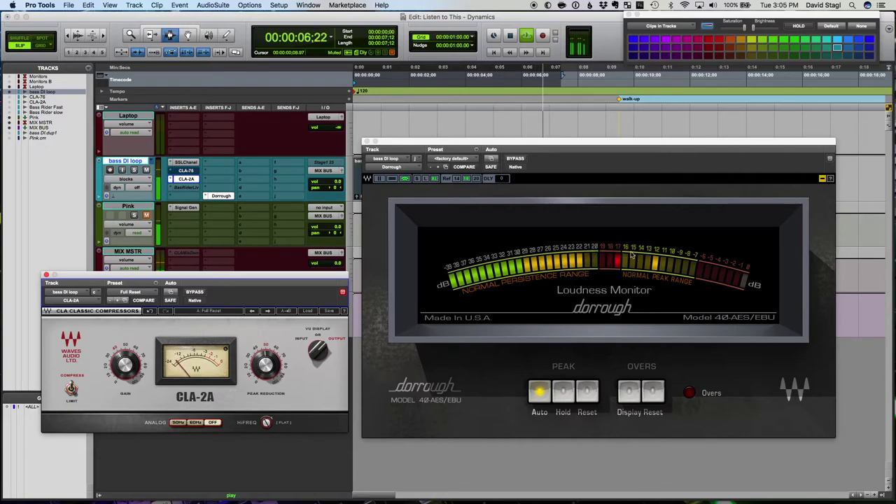
left_click(202, 312)
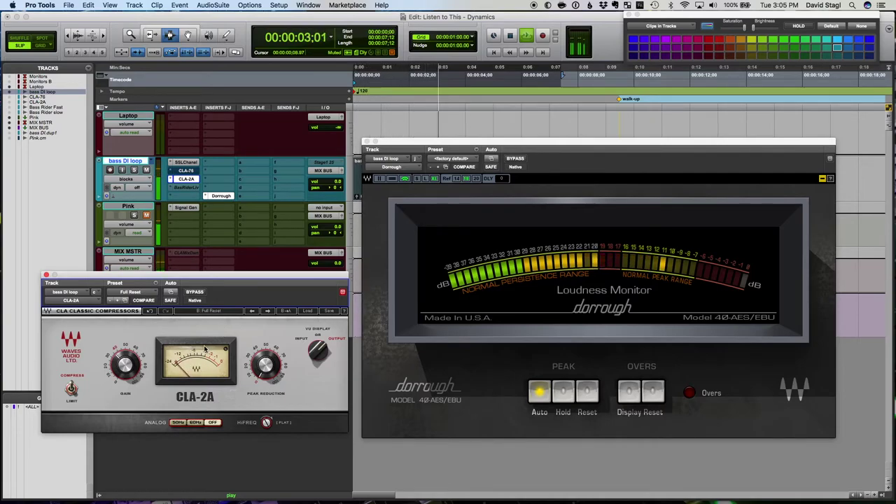
left_click(212, 312)
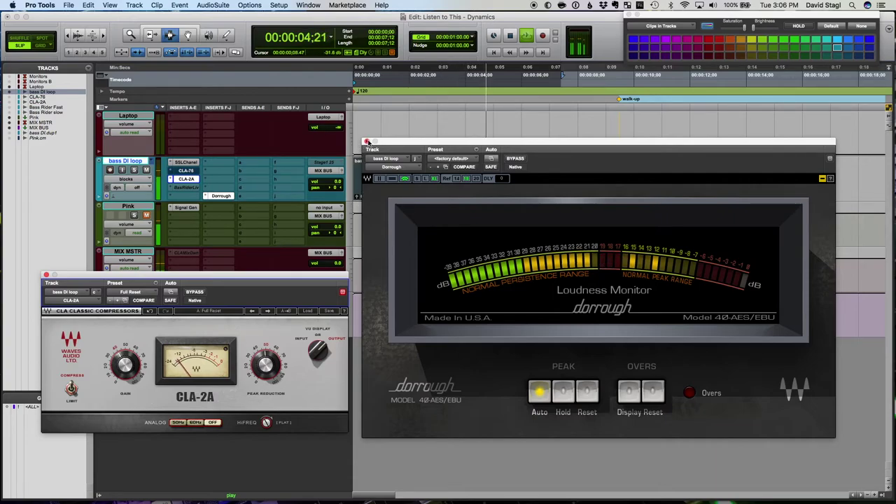
key("space")
Close the Dorrough meter and display the bass DI loop track as a waveform, zoomed to the full length of the clip
left_click(367, 142)
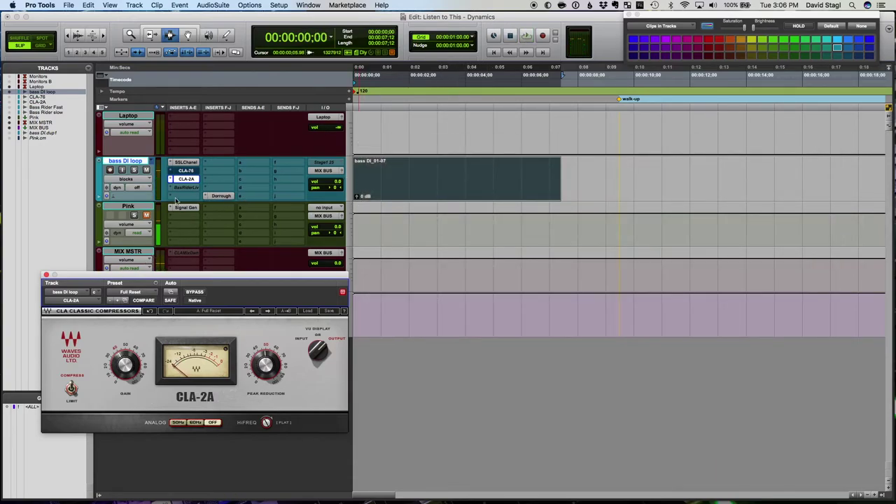
left_click(135, 181)
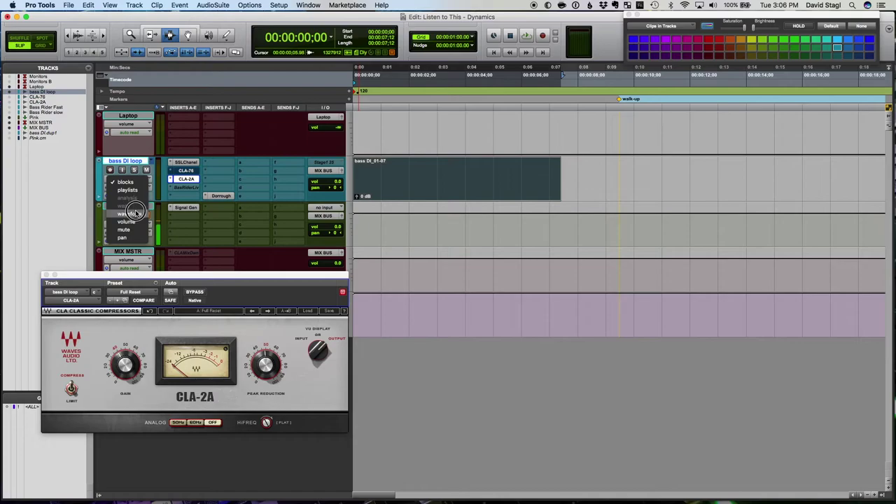
left_click(137, 213)
key("alt+a")
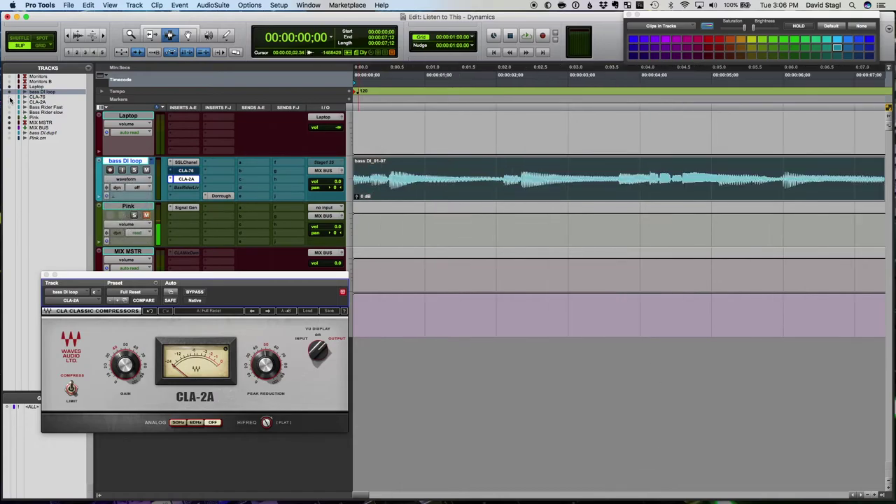
Show the hidden CLA-76 and CLA-2A tracks and add their clips to the bass DI loop selection
left_click(10, 98)
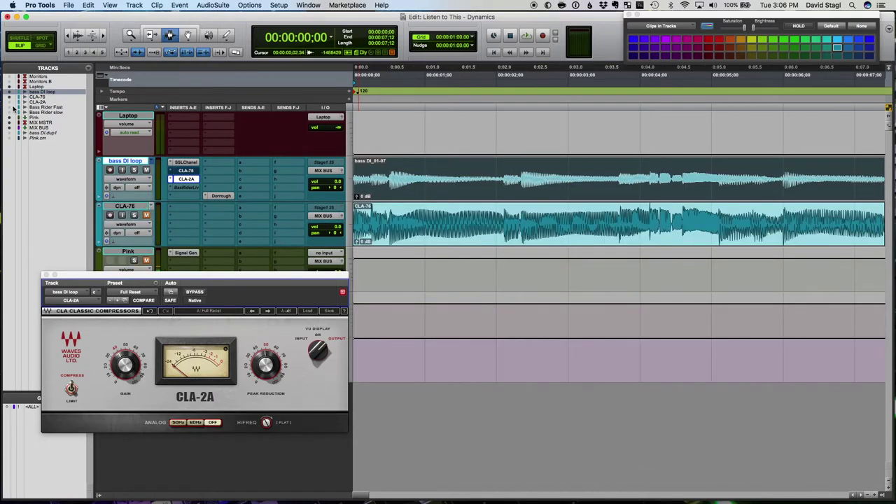
left_click(10, 102)
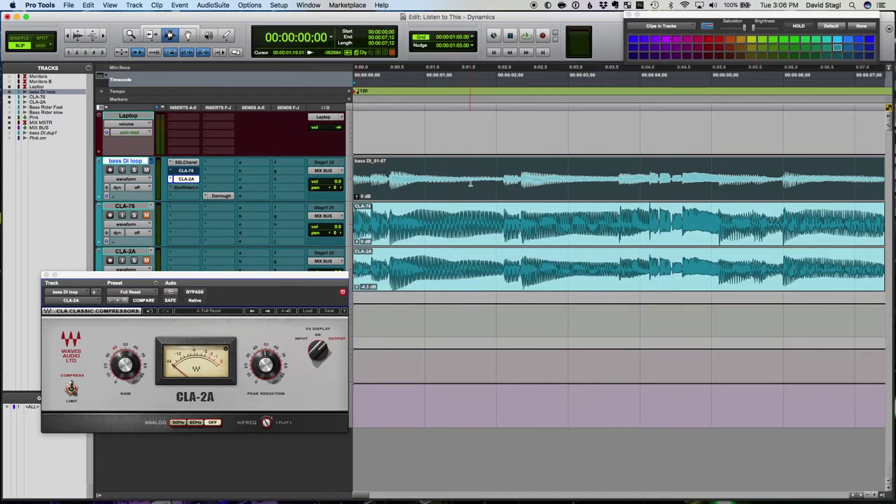
left_click(466, 229, "shift")
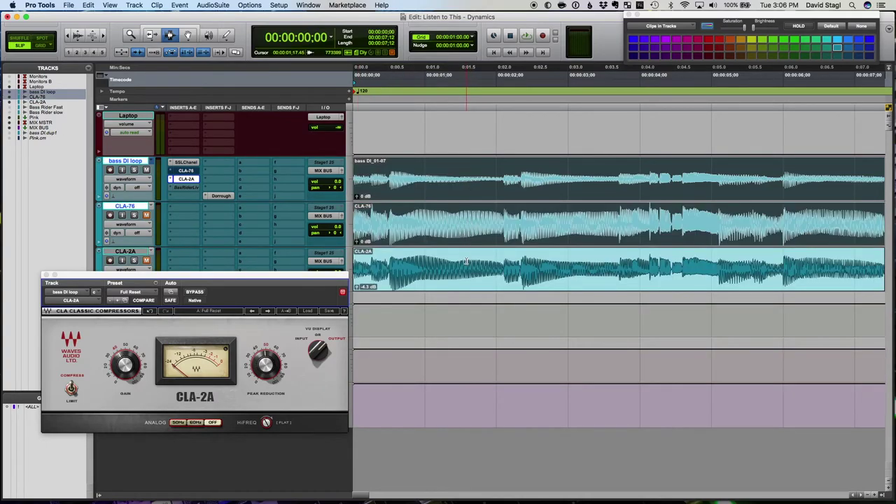
left_click(465, 263, "shift")
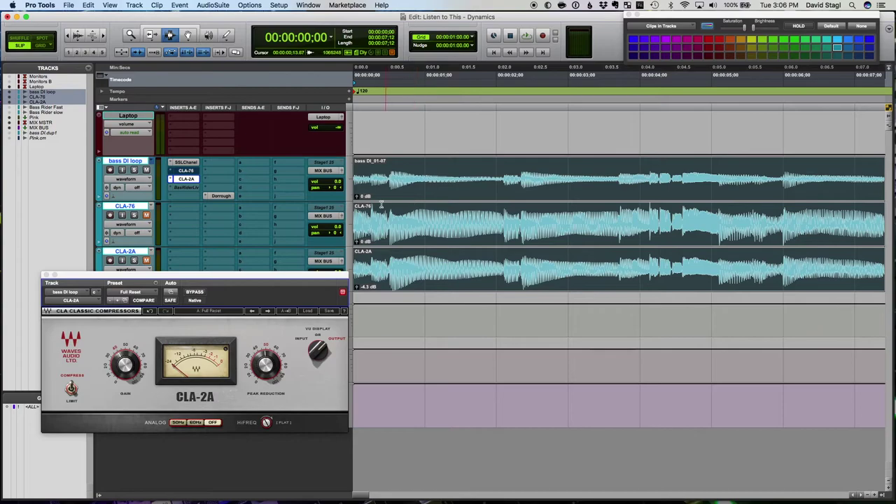
Increase the height of the three bass tracks and magnify their waveforms vertically to compare the dynamics
key("ctrl+alt+super+Up")
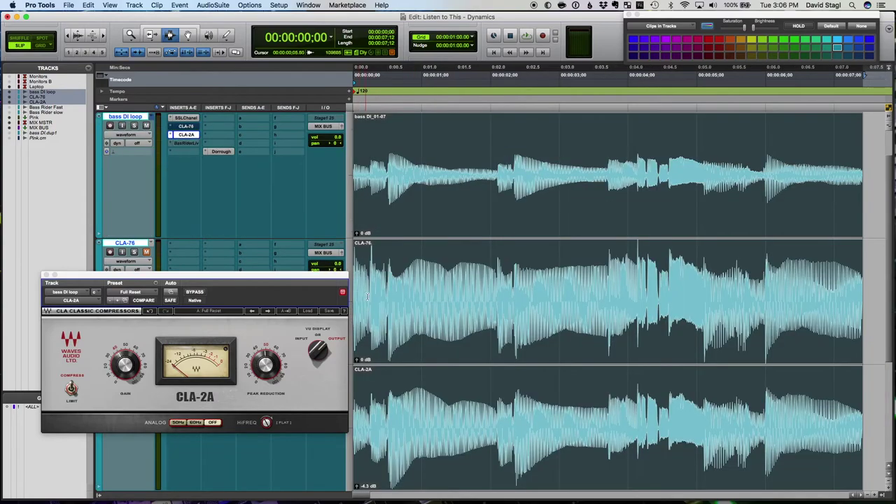
key("alt+super+bracketleft")
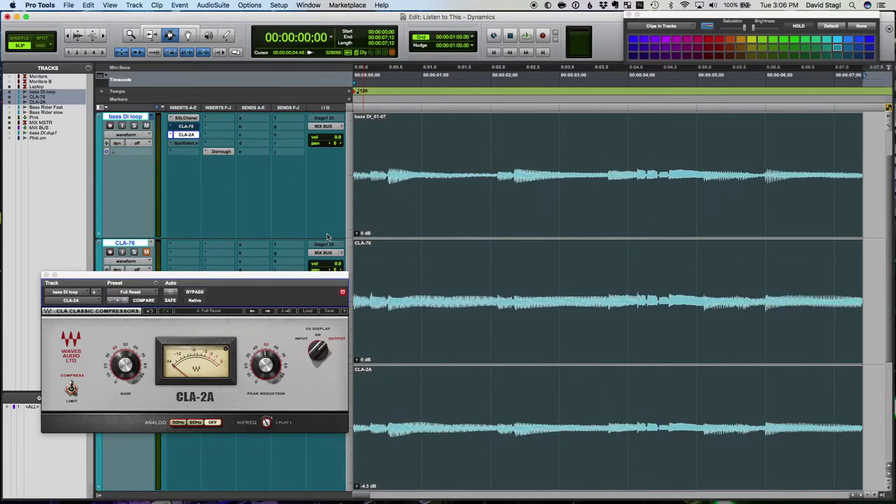
left_click(77, 35)
left_click(77, 36)
left_click(77, 36)
left_click(77, 36)
left_click(77, 35)
left_click(77, 36)
left_click(77, 36)
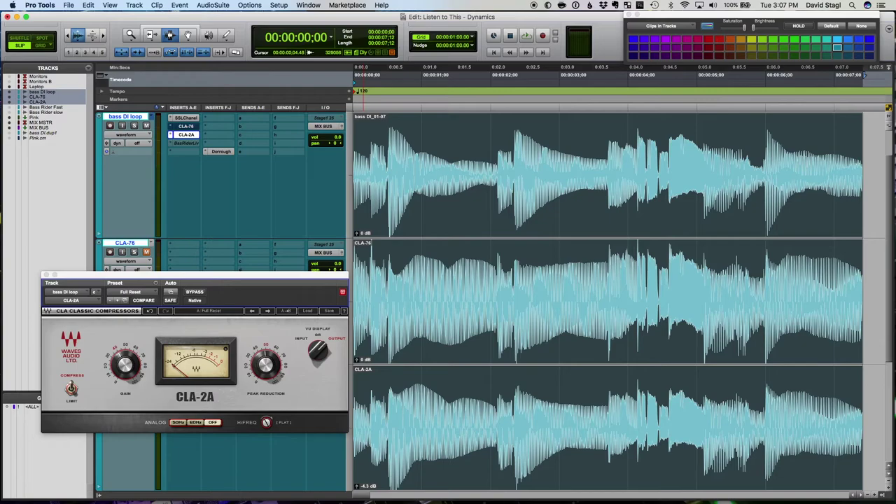
Switch the CLA-2A on the bass DI loop to its B setting and play the loop from the start
left_click(215, 313)
left_click(214, 312)
left_click_drag(171, 275, 153, 260)
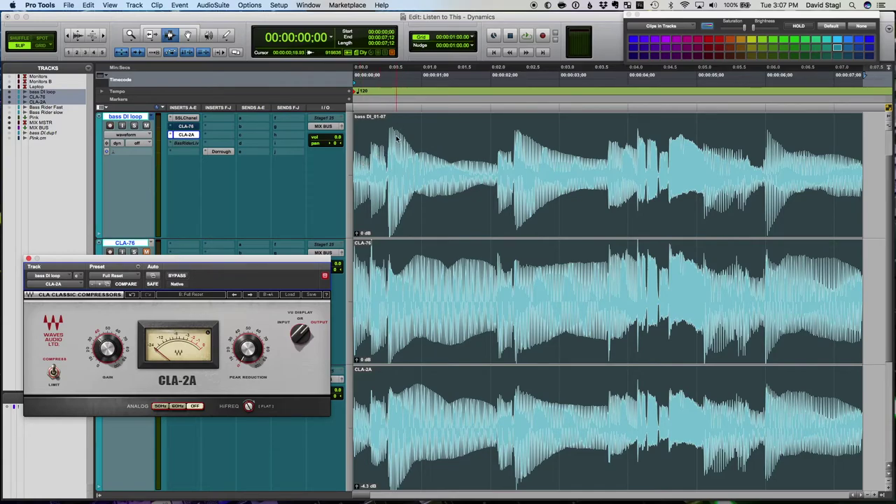
key("space")
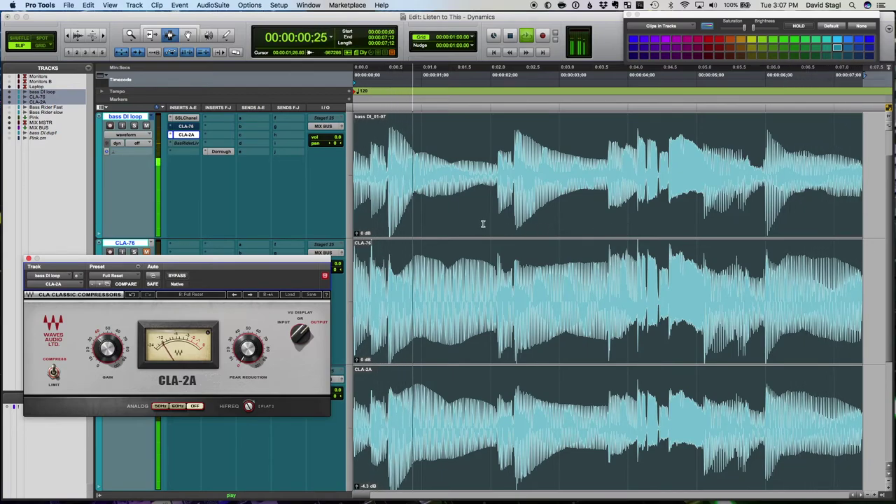
key("space")
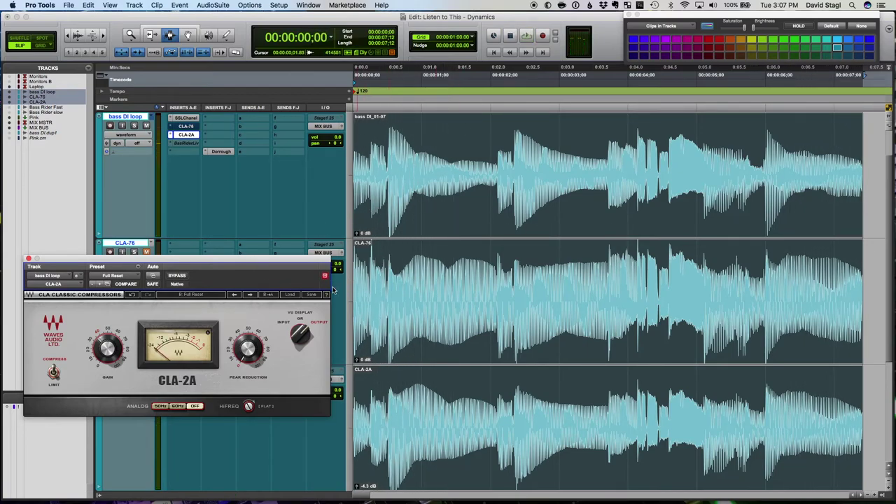
Switch the CLA-2A back to its A setting and play the bass loop with the three waveforms in view
left_click_drag(207, 263, 459, 193)
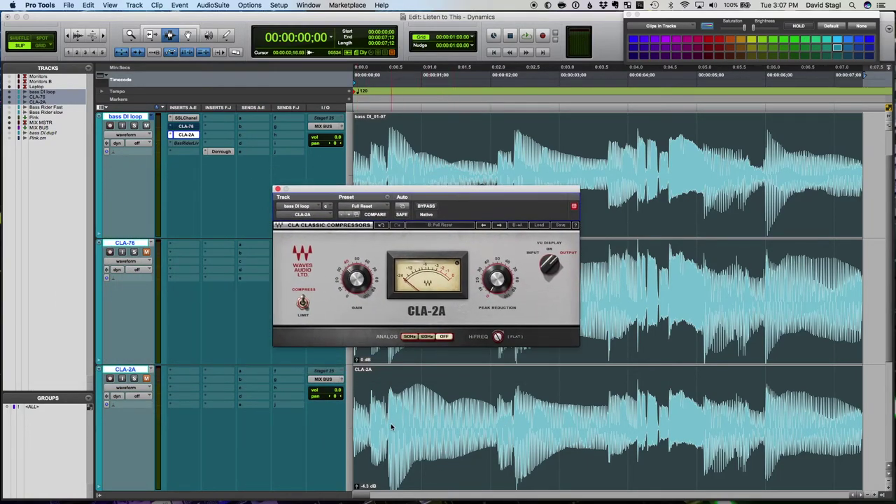
left_click(427, 226)
key("space")
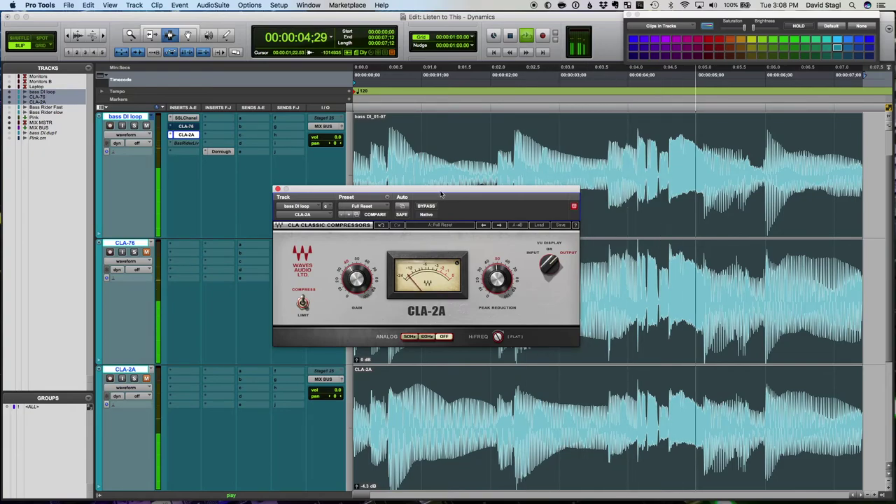
key("space")
Bypass the CLA-2A, enable the CLA-76 on the bass DI loop, and play the loop clear of the plug-in window
left_click_drag(439, 187, 172, 260)
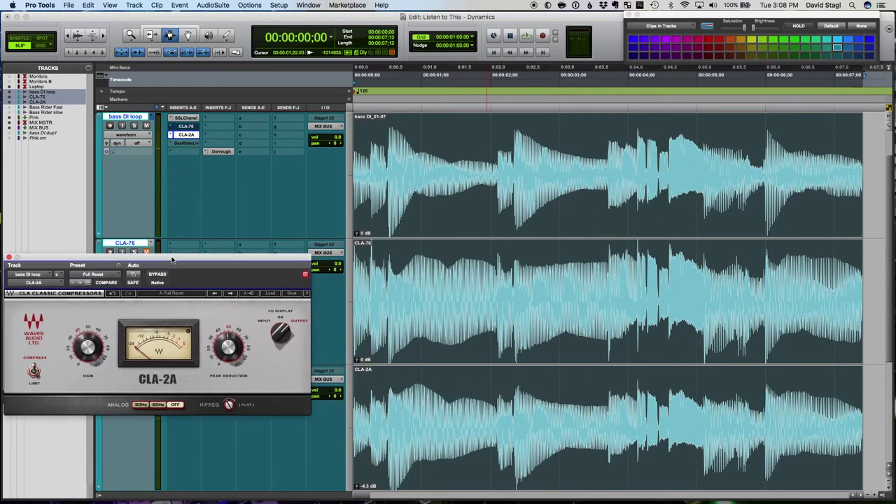
left_click(185, 136, "super")
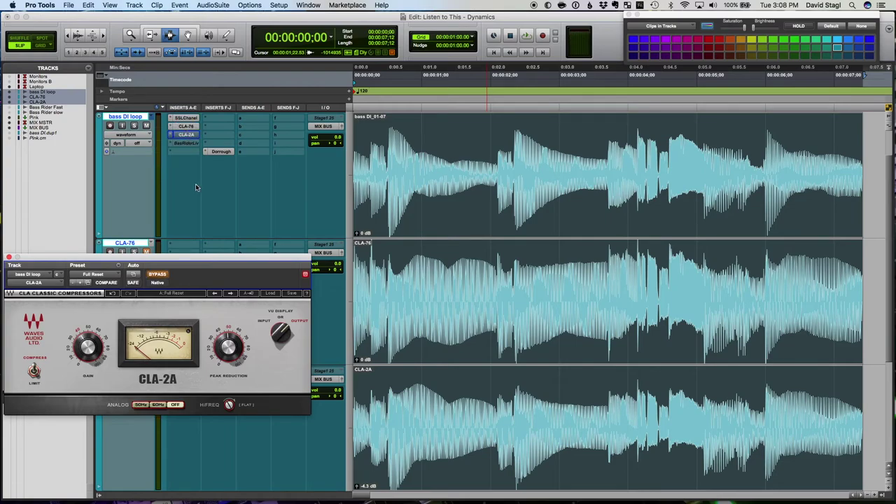
left_click_drag(216, 260, 246, 330)
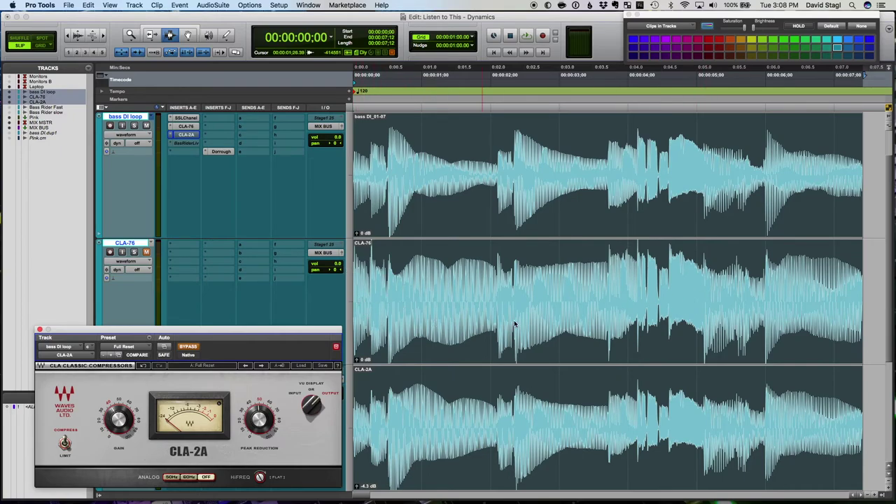
key("space")
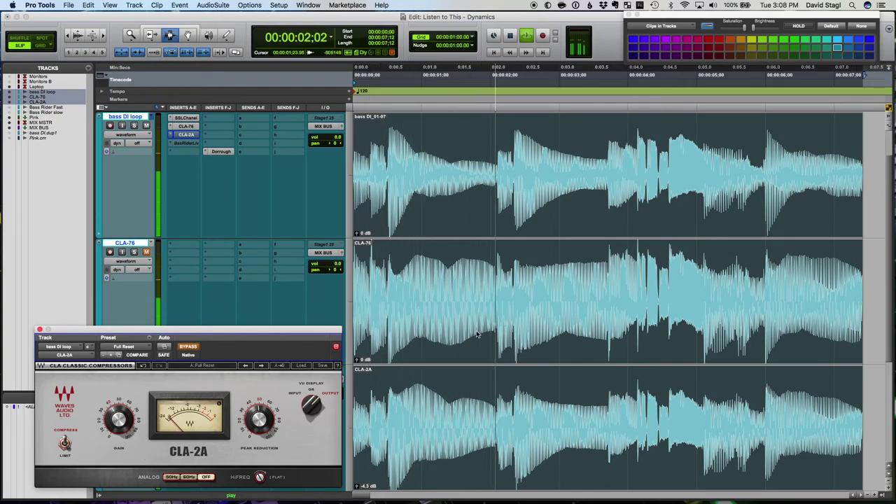
key("space")
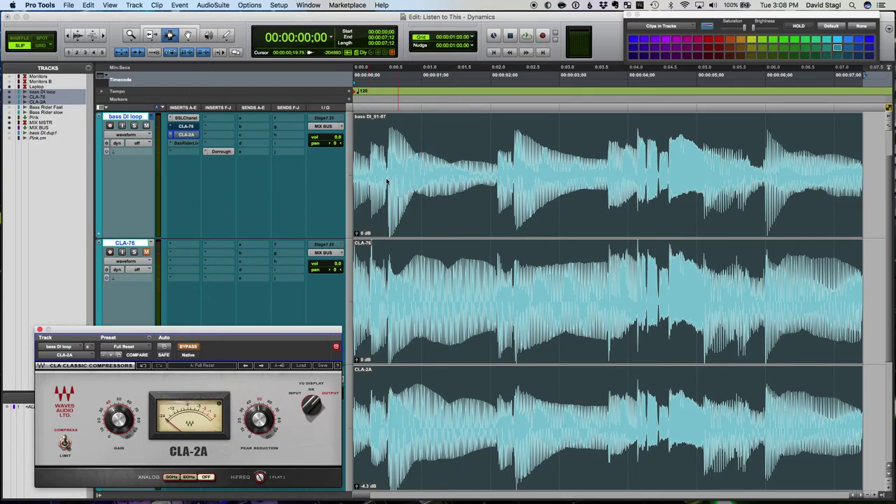
Bypass the CLA-76 and play the uncompressed bass loop from the start and from the note at 00:00:00;14
key("space")
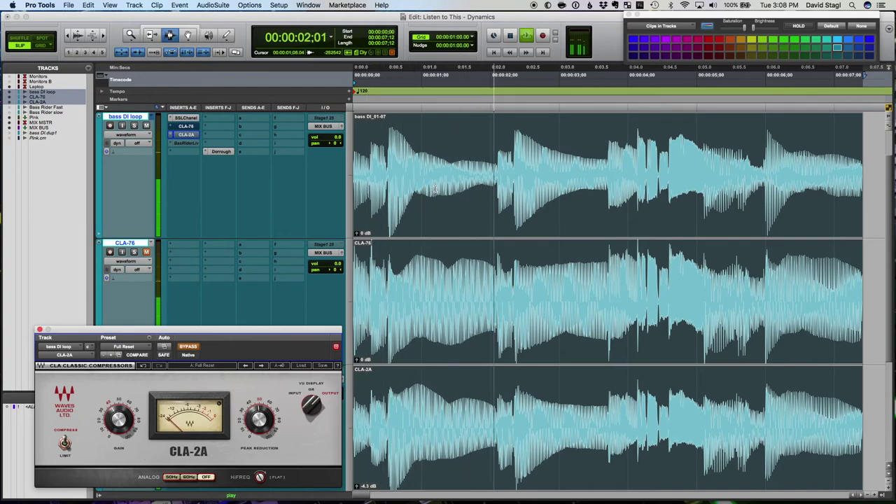
key("space")
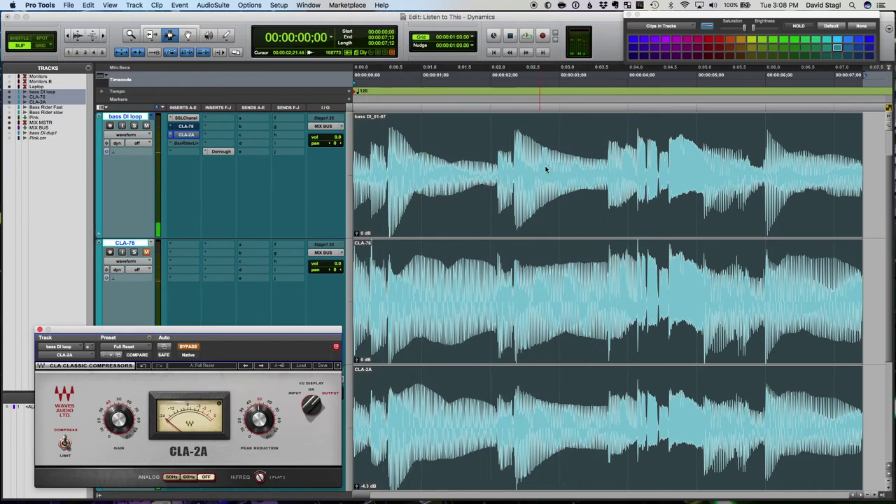
key("super+a")
key("space")
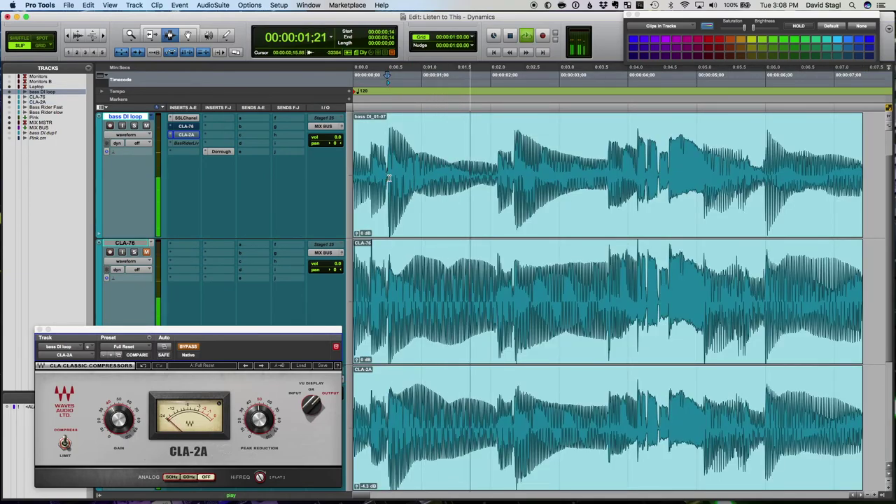
key("space")
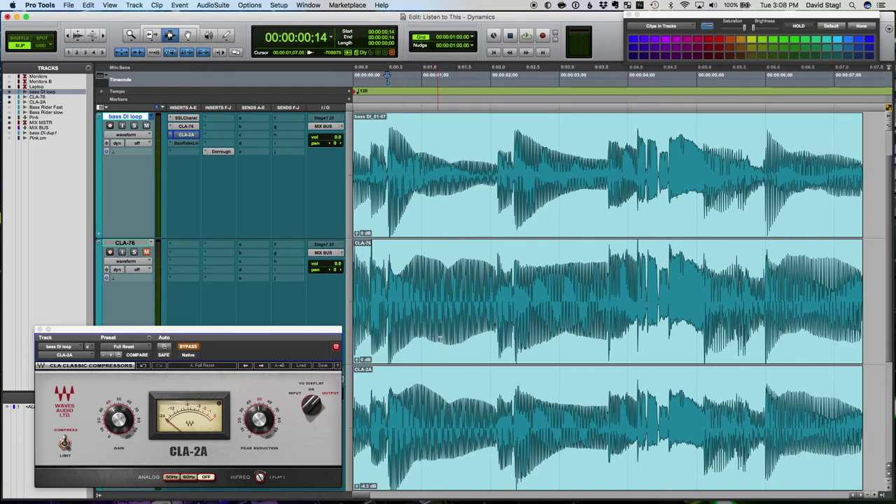
Play the bass from 00:00:00;14 with the CLA-76 enabled and with it bypassed to compare the note's attack and sustain
key("space")
key("space")
key("space")
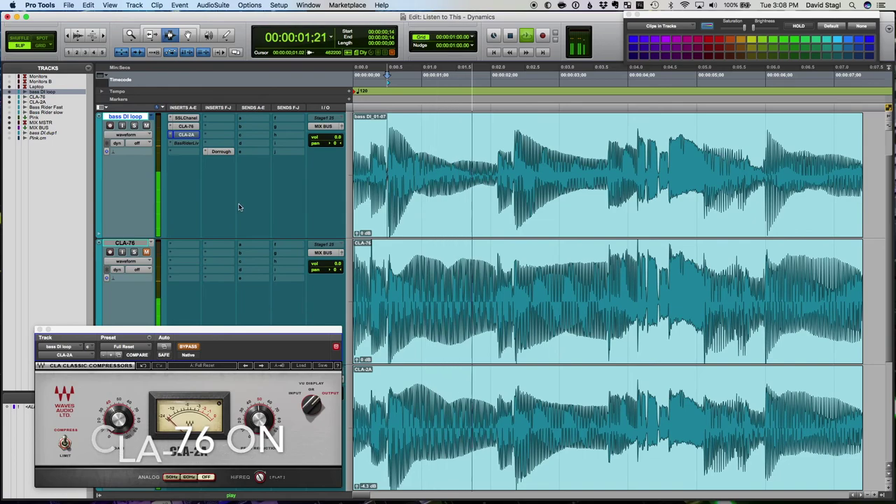
key("space")
key("space")
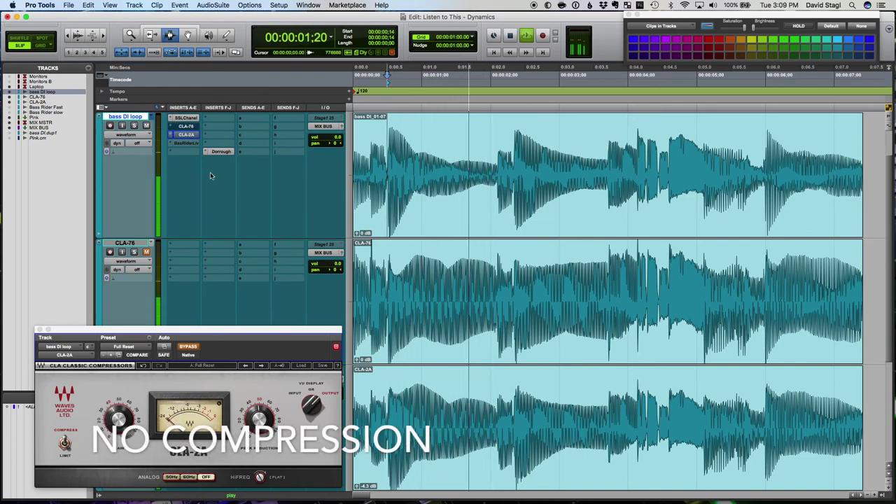
key("space")
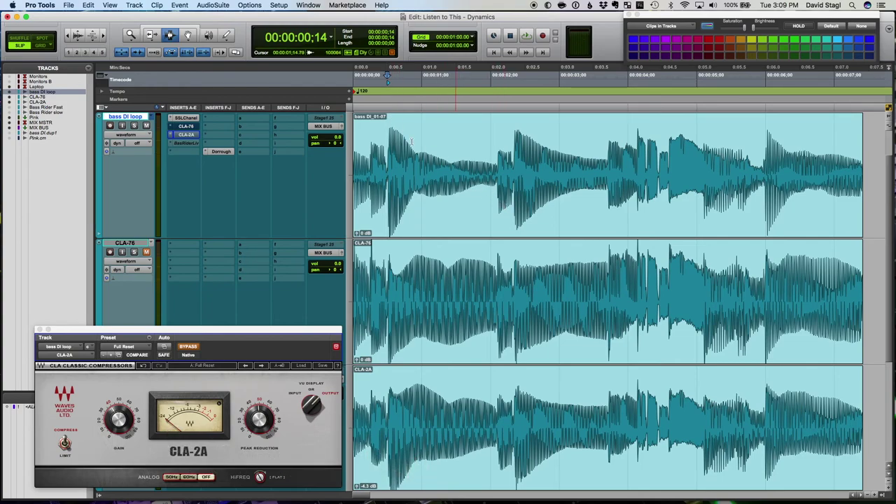
Replay the note at 00:00:00;14 with the CLA-76 bypassed to examine its uncompressed attack and decay
key("space")
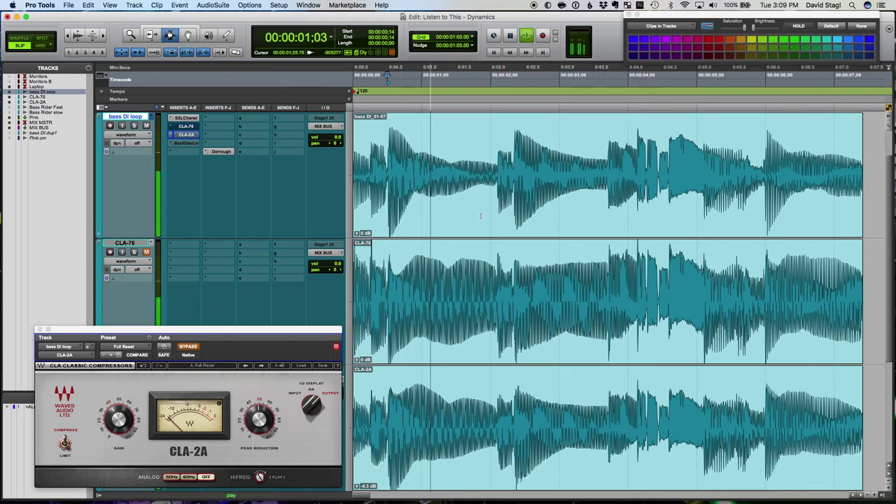
key("space")
key("space")
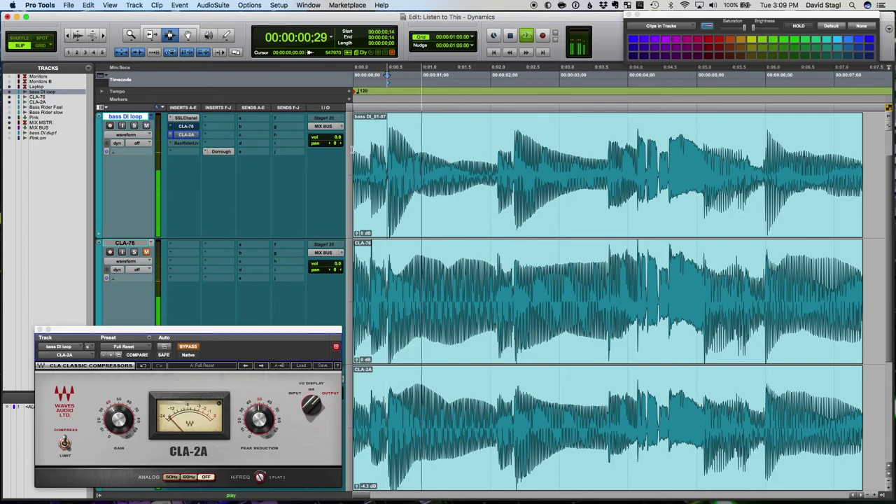
key("space")
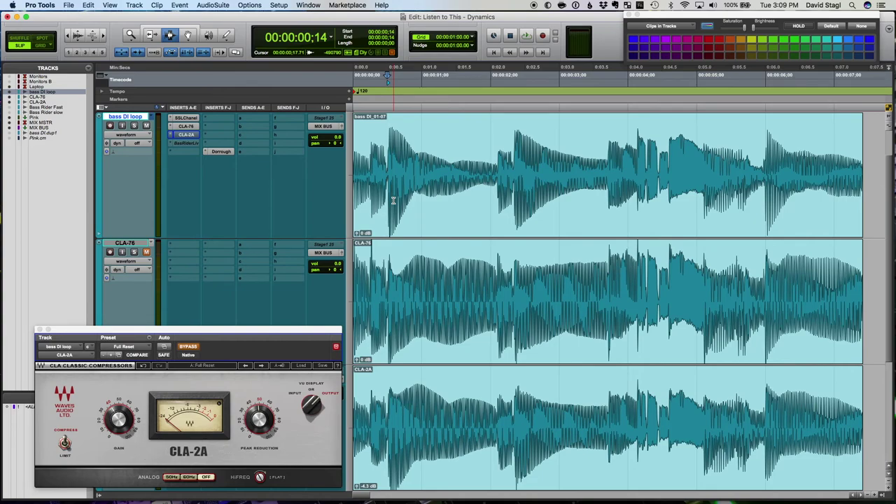
Play from 00:00:00;14 with the CLA-76 enabled, and return the playback position to the session start
key("space")
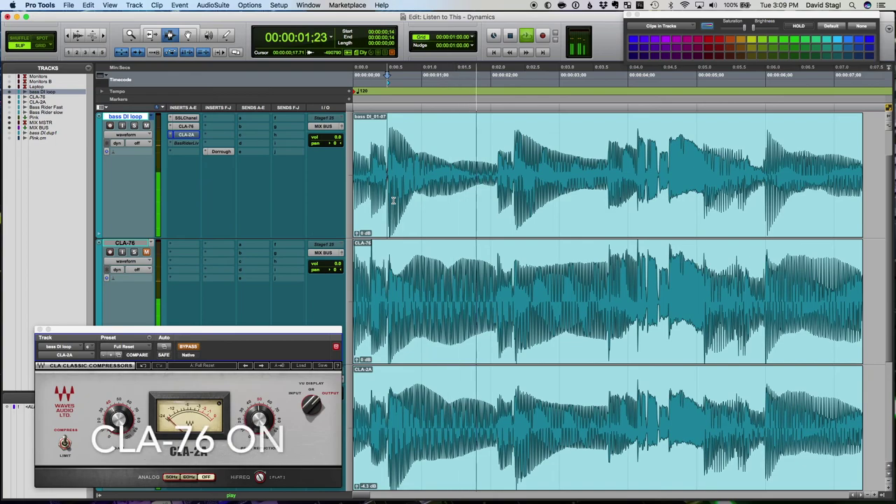
key("space")
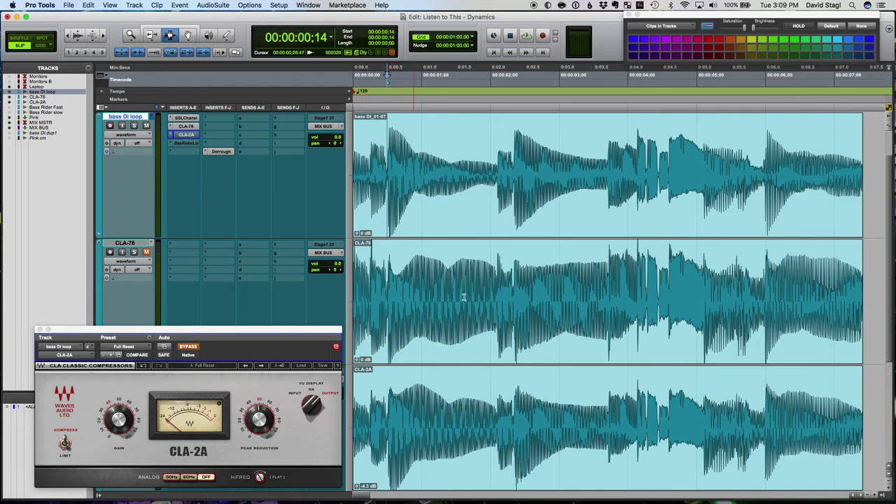
key("Return")
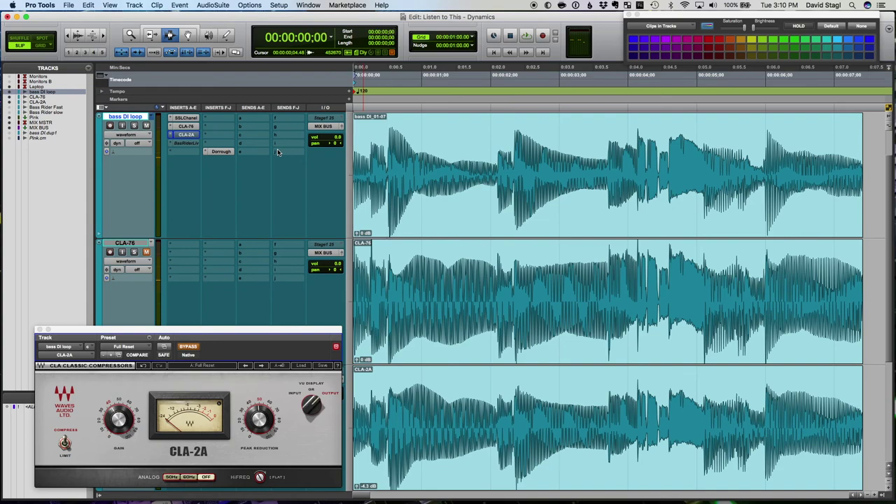